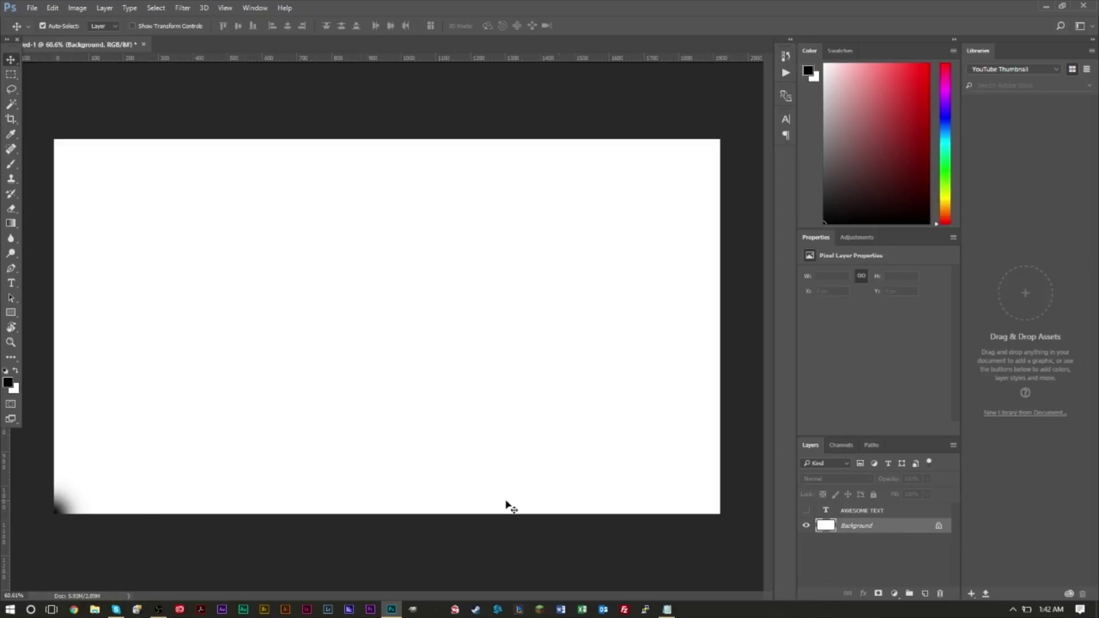
# - Send the Background layer to the Layers panel trash to delete it
pyautogui.click(941, 594)
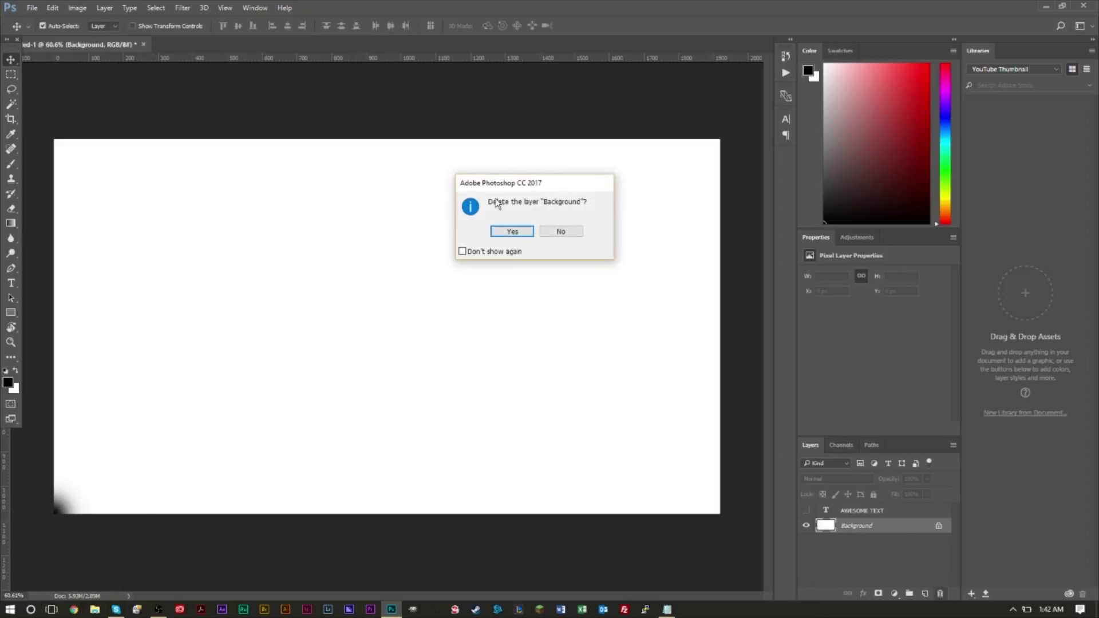
# - Confirm deleting Background, leaving only the AWESOME TEXT layer on a transparent canvas
pyautogui.click(511, 231)
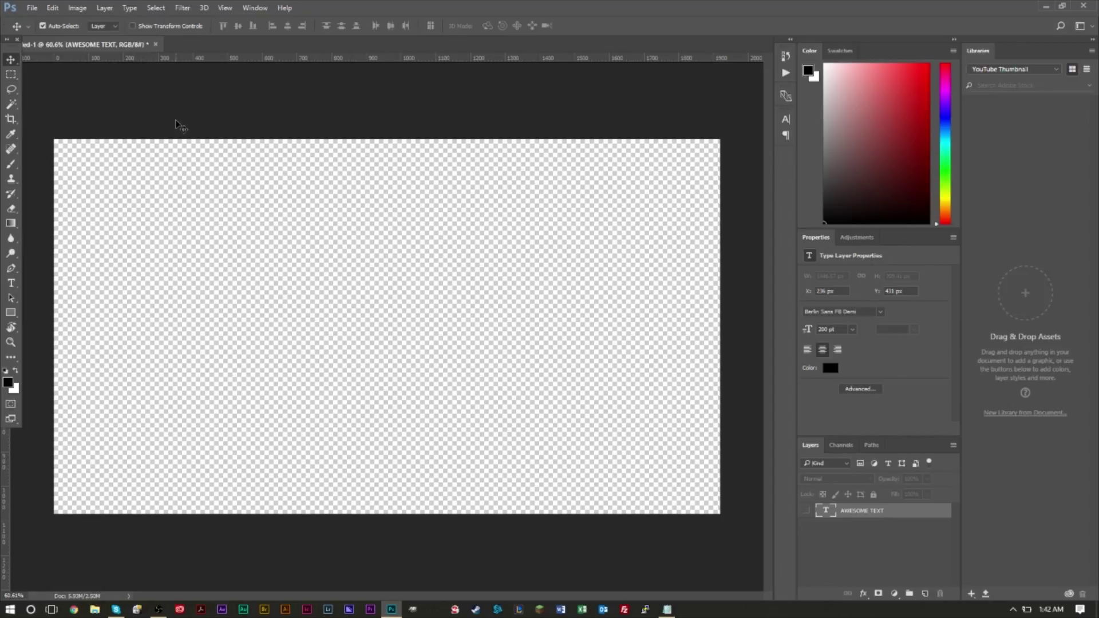
pyautogui.click(32, 8)
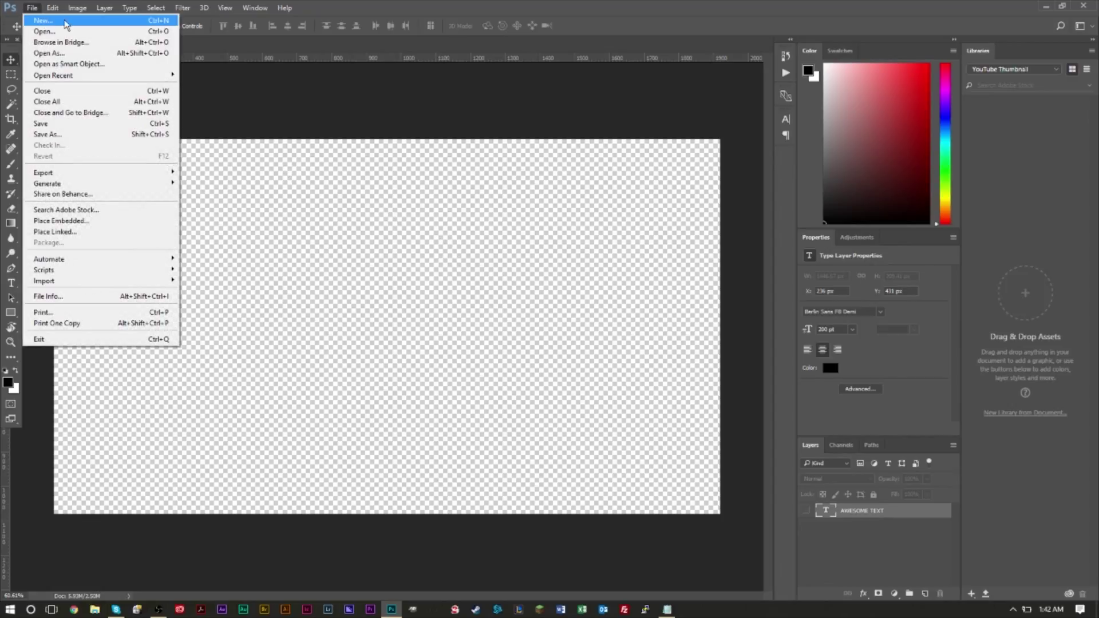
pyautogui.click(705, 6)
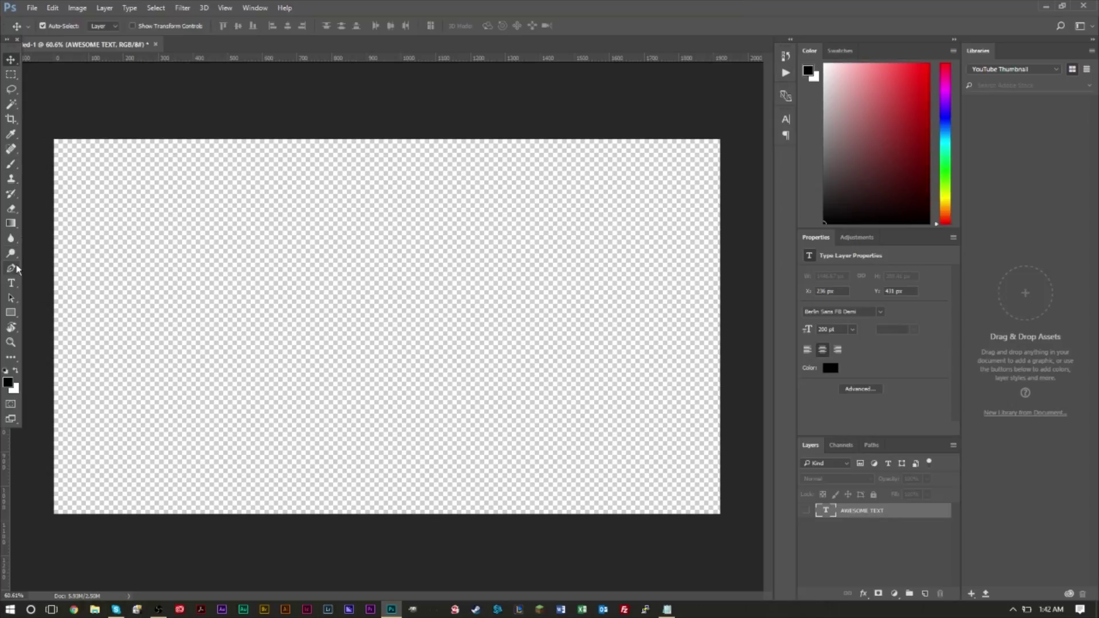
# - Select the Paint Bucket tool and create a new blank layer, Layer 1
pyautogui.click(12, 225)
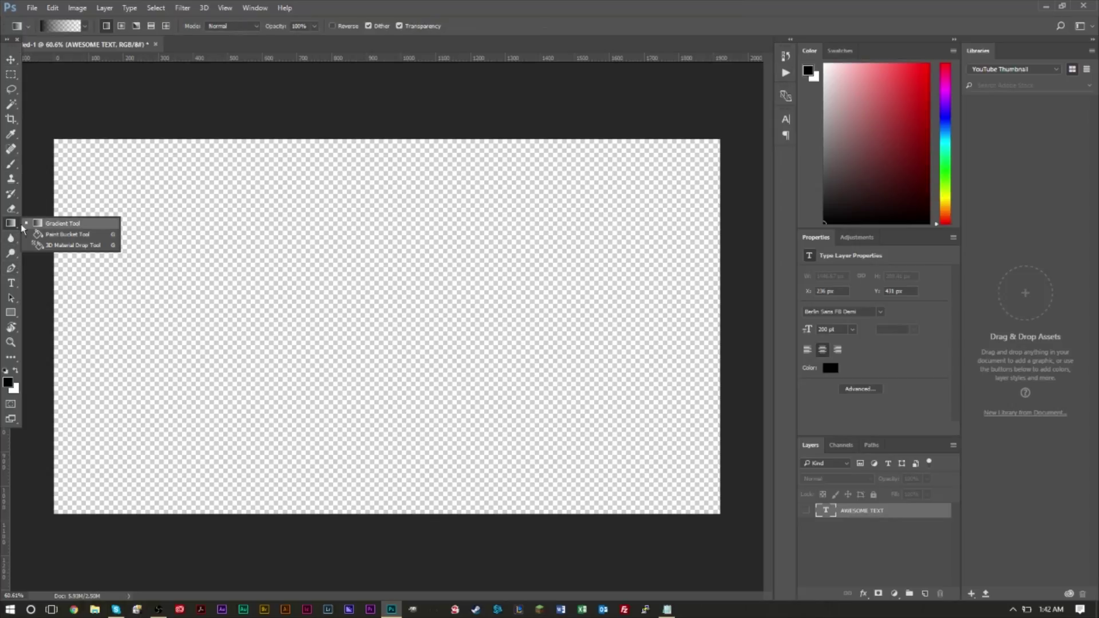
pyautogui.click(64, 234)
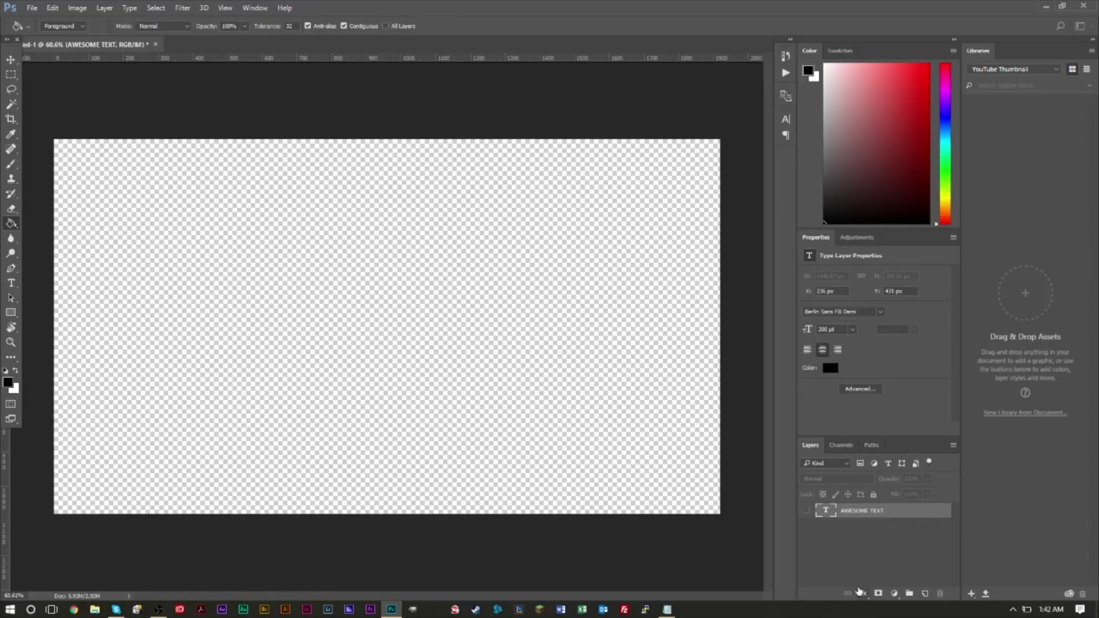
pyautogui.click(105, 8)
pyautogui.moveTo(111, 22)
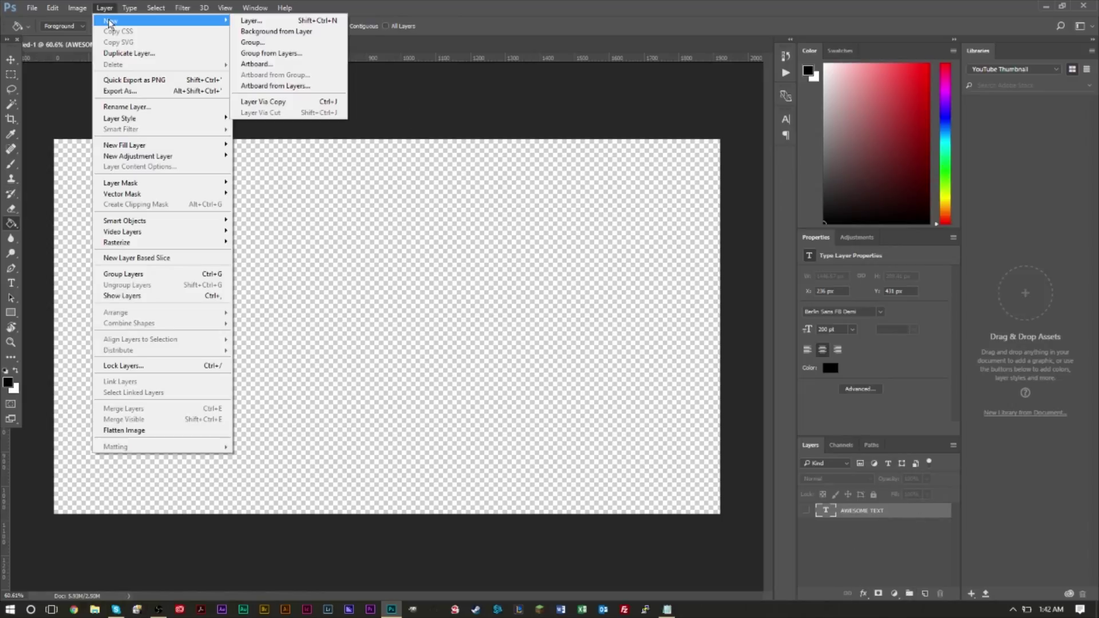
pyautogui.click(248, 22)
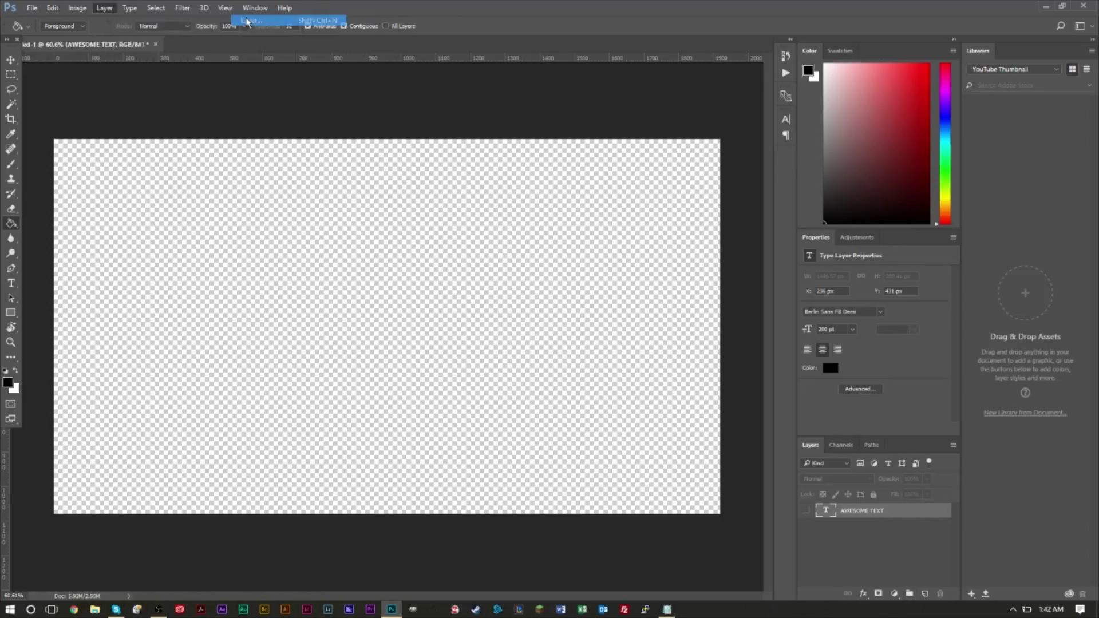
pyautogui.click(661, 196)
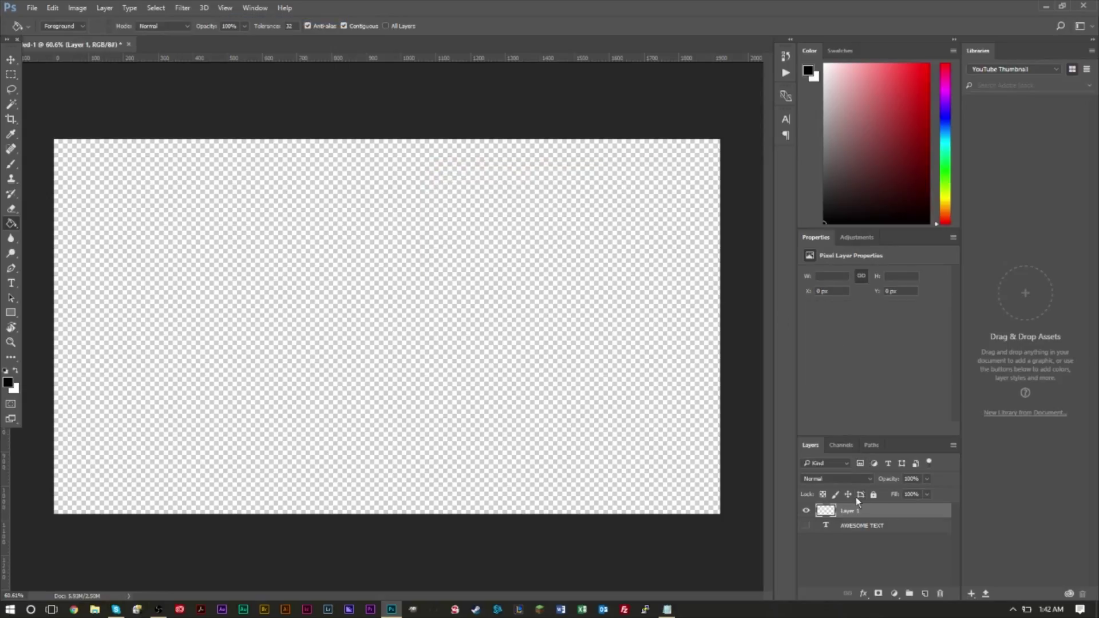
# - Move Layer 1 below AWESOME TEXT, fill it black, and show the text layer
pyautogui.moveTo(856, 510); pyautogui.dragTo(851, 532)
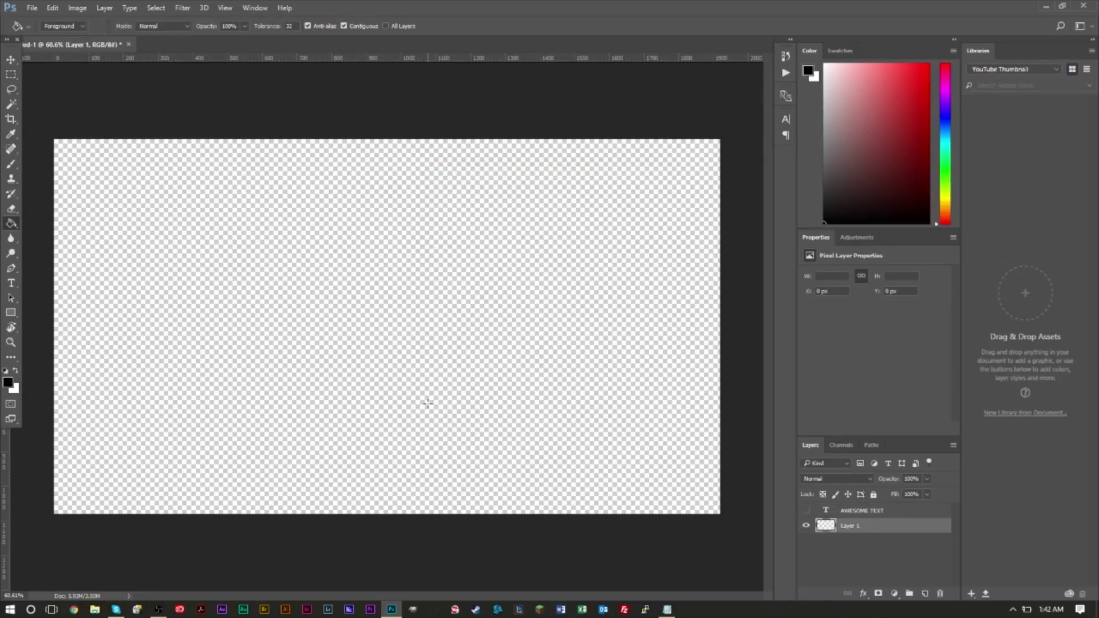
pyautogui.click(319, 355)
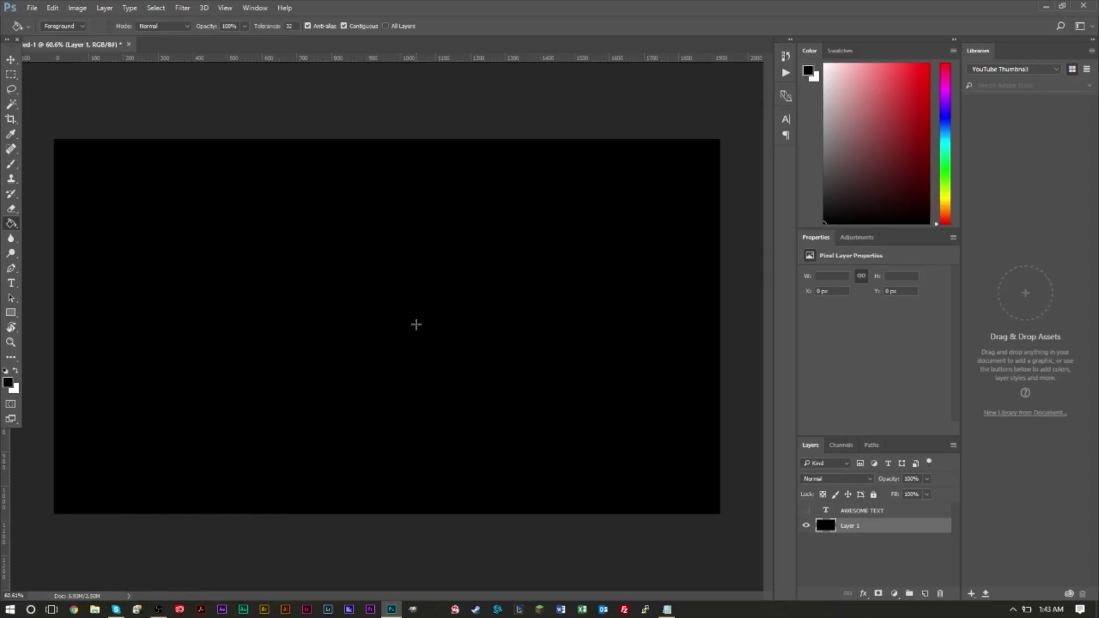
pyautogui.click(805, 510)
# - Change the AWESOME TEXT lettering colour to white (ffffff)
pyautogui.click(849, 514)
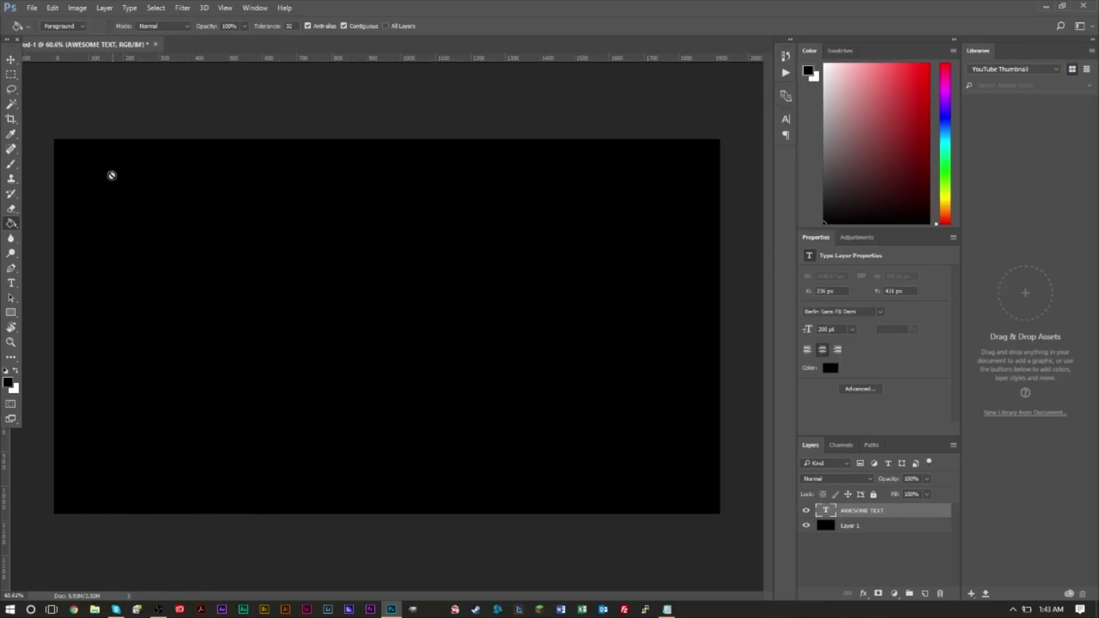
pyautogui.click(11, 282)
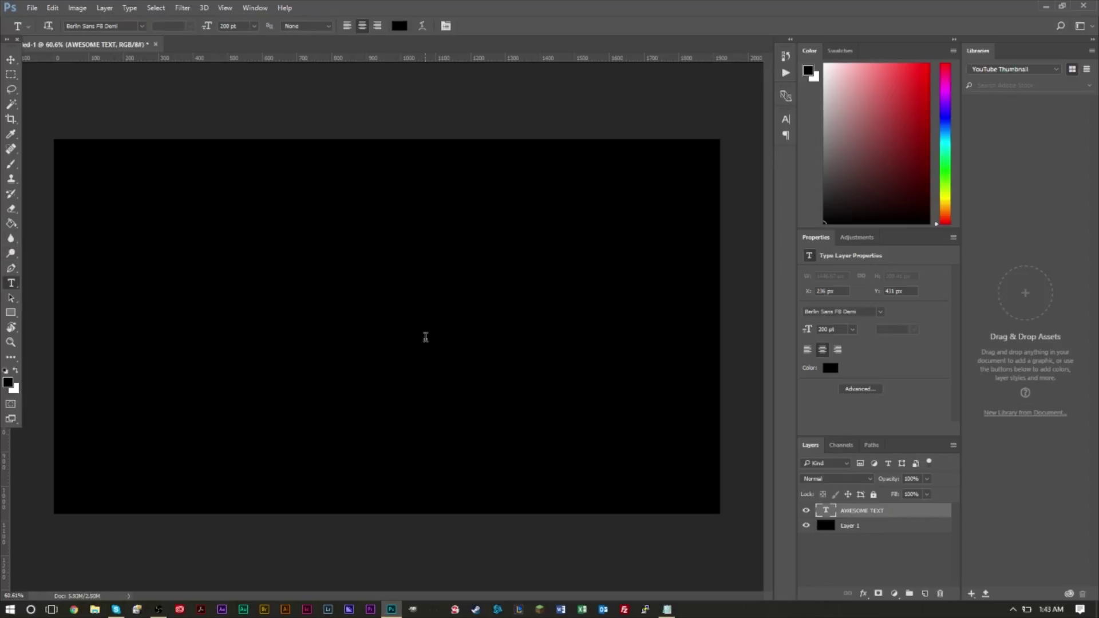
pyautogui.tripleClick(415, 329)
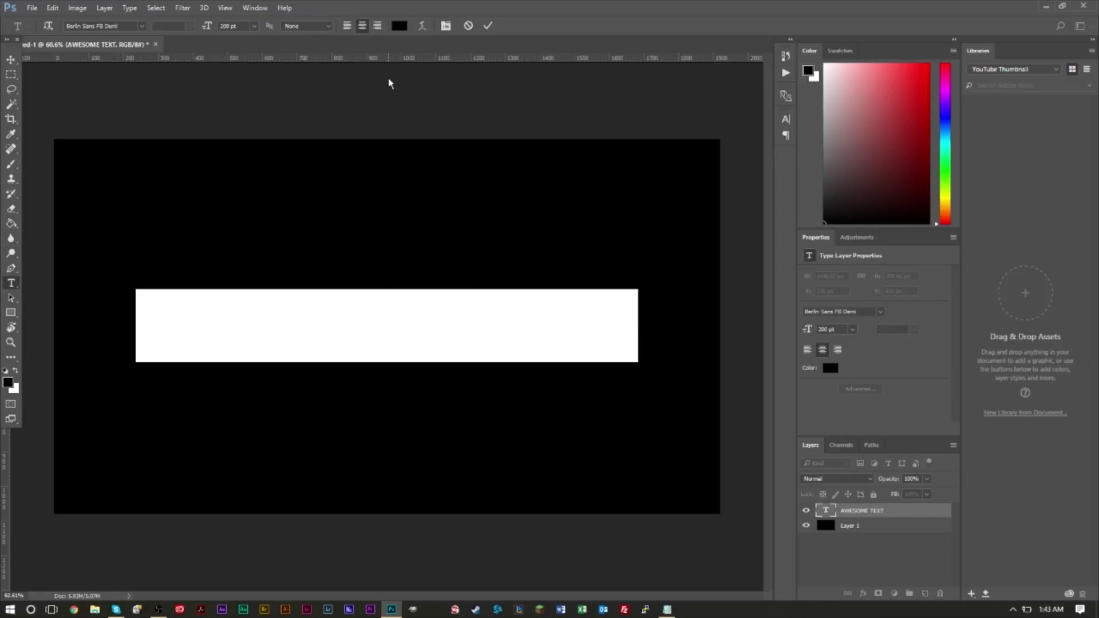
pyautogui.click(399, 25)
pyautogui.write('ffffff')
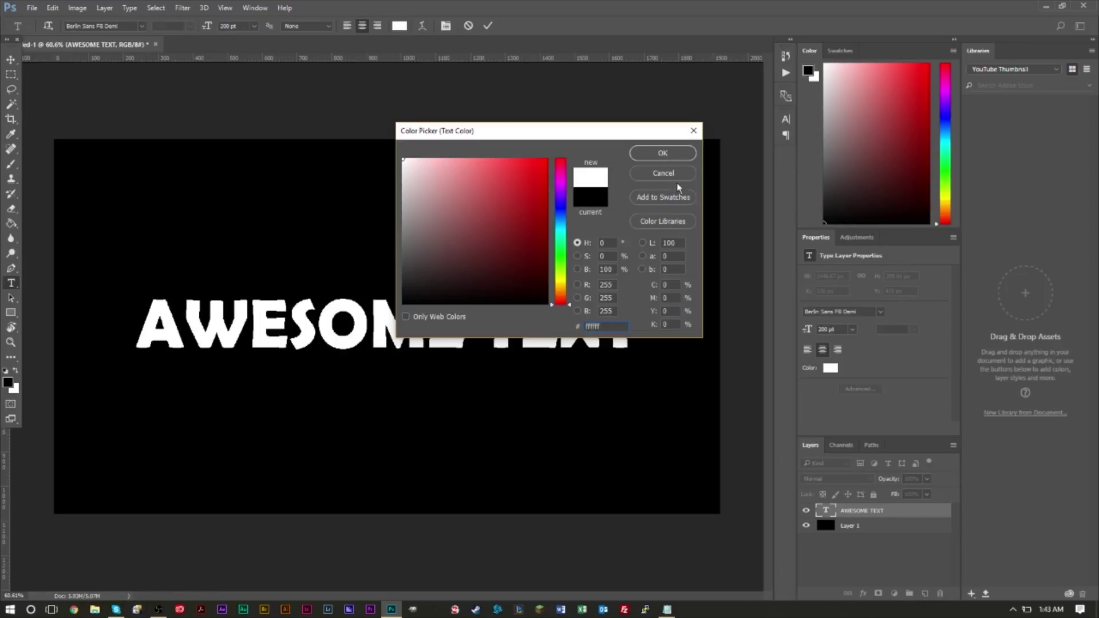
pyautogui.click(662, 153)
pyautogui.click(359, 299)
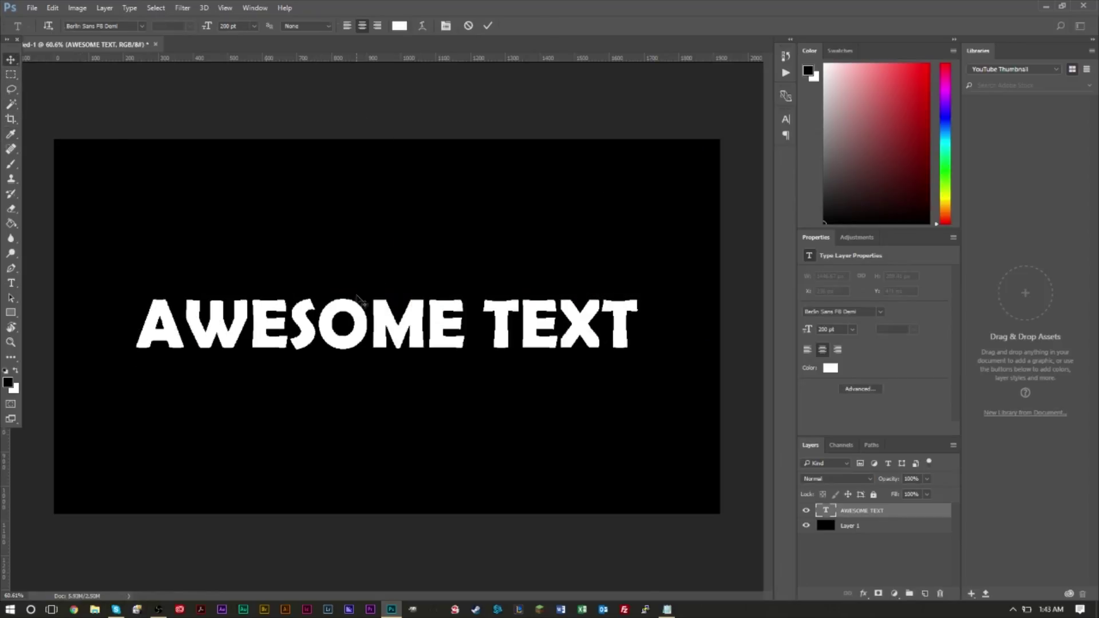
pyautogui.hotkey('ctrl', 'Return')
# - Nudge the text slightly right to X 238 px, Y 416 px
pyautogui.press('v')
pyautogui.moveTo(499, 340); pyautogui.dragTo(501, 342)
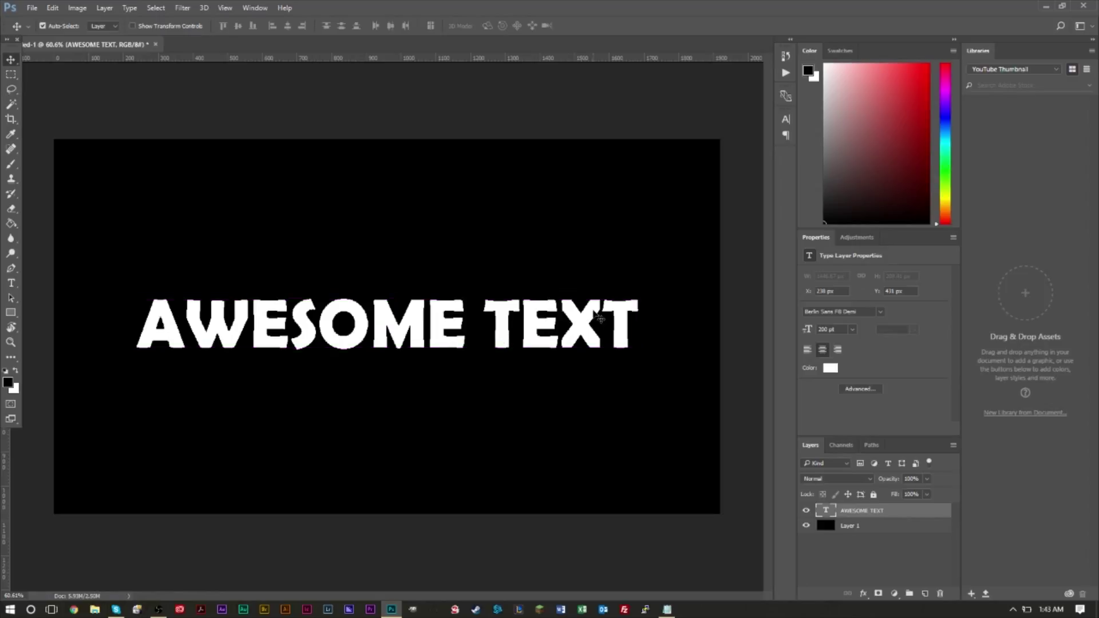
pyautogui.click(840, 526)
pyautogui.click(833, 510)
# - Add a new Layer 2 filled white and place it below AWESOME TEXT
pyautogui.click(104, 7)
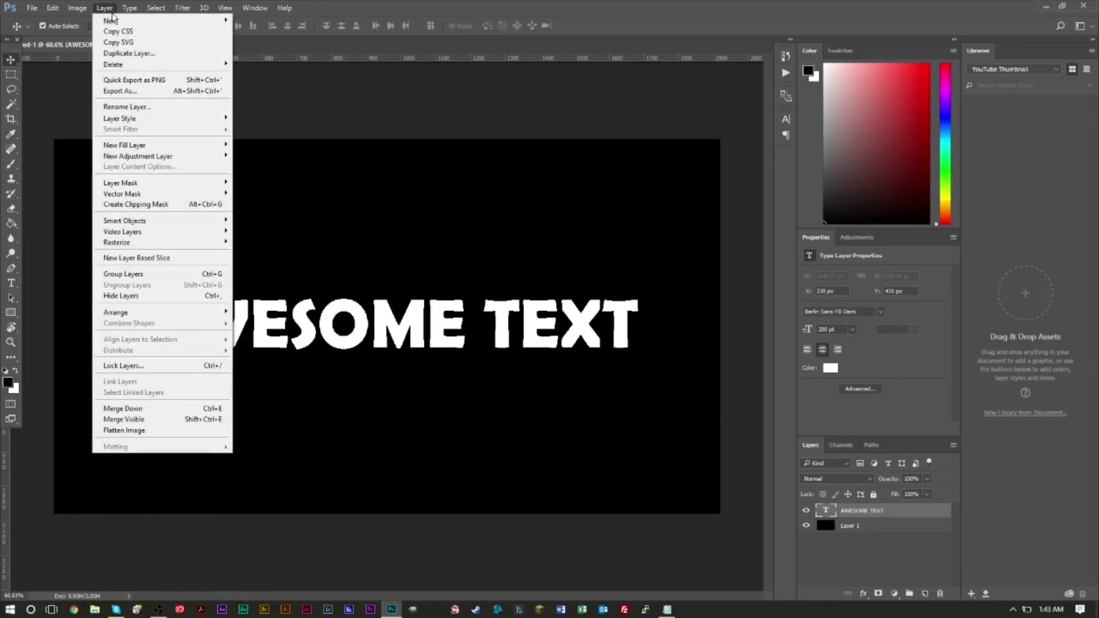
pyautogui.moveTo(126, 17)
pyautogui.click(258, 19)
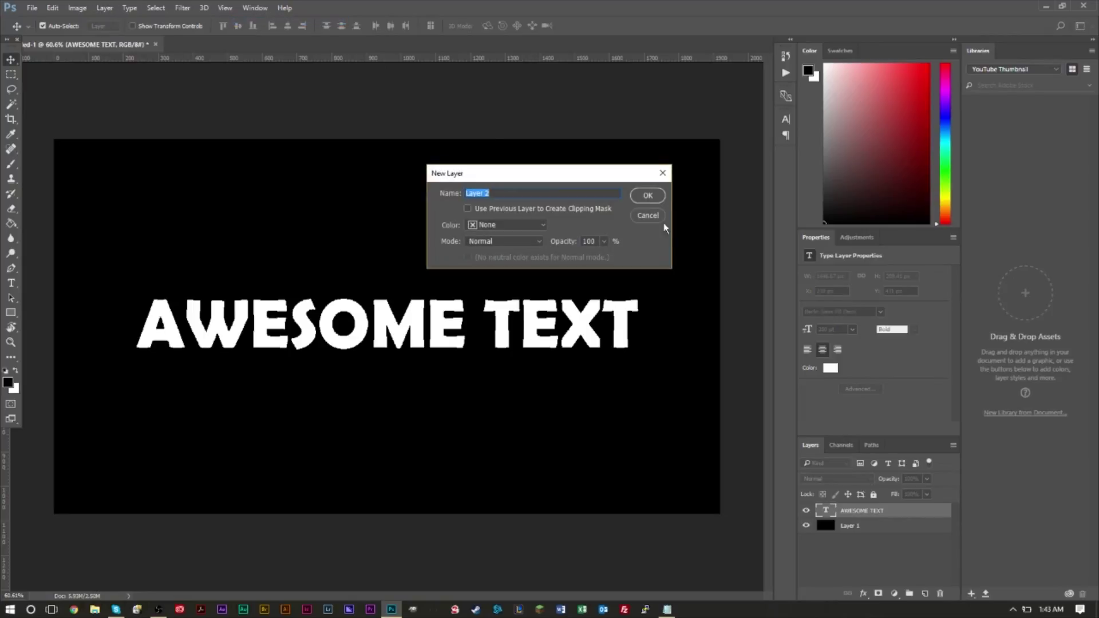
pyautogui.click(646, 195)
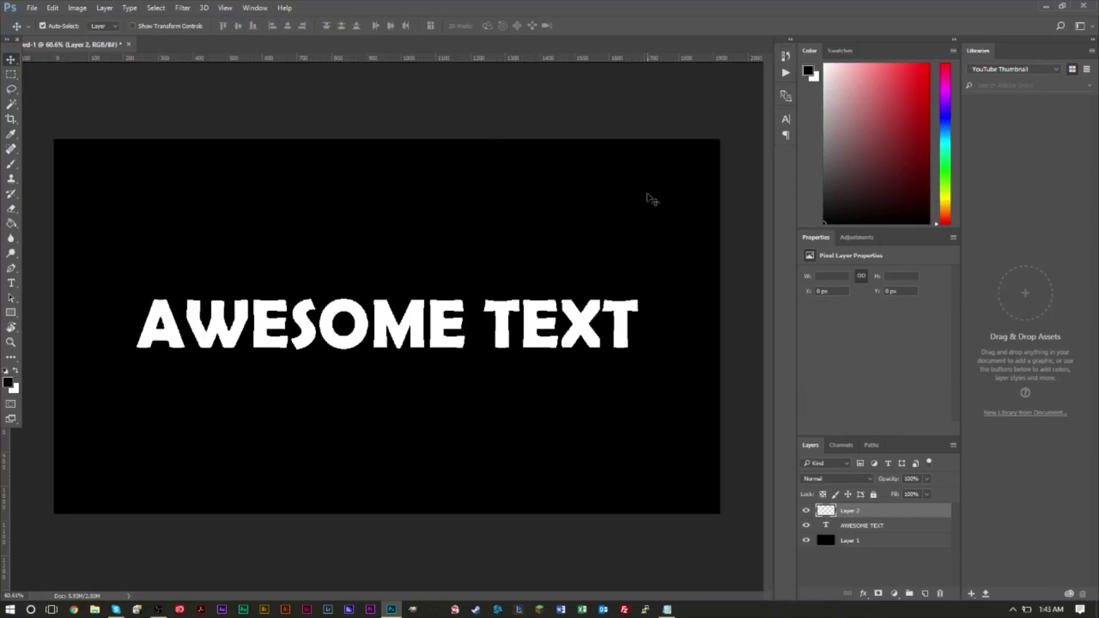
pyautogui.click(15, 372)
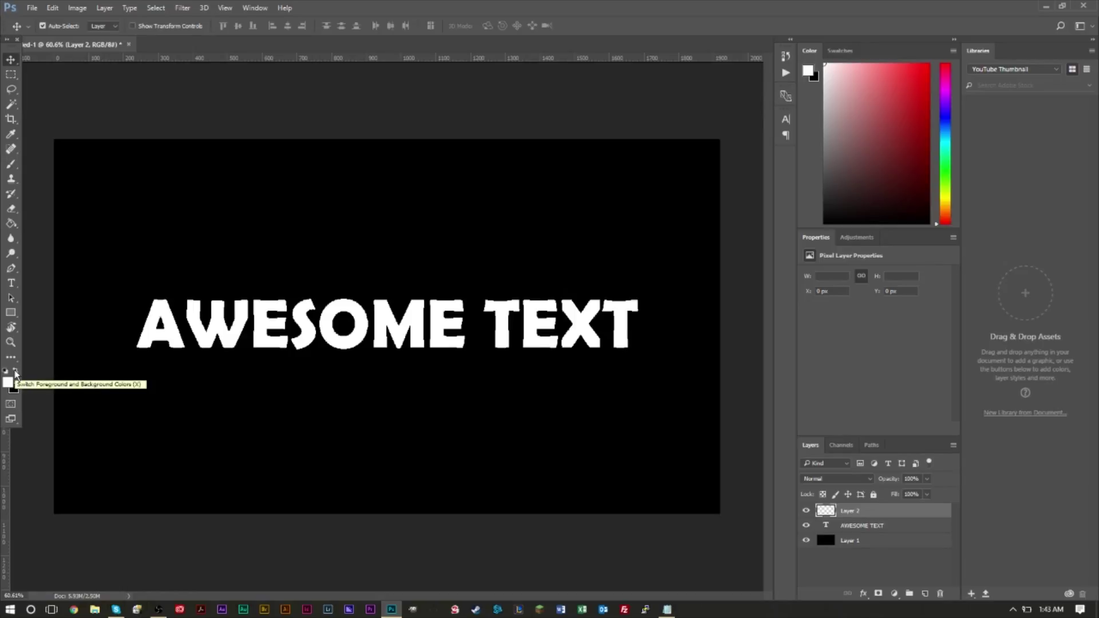
pyautogui.click(11, 225)
pyautogui.click(459, 221)
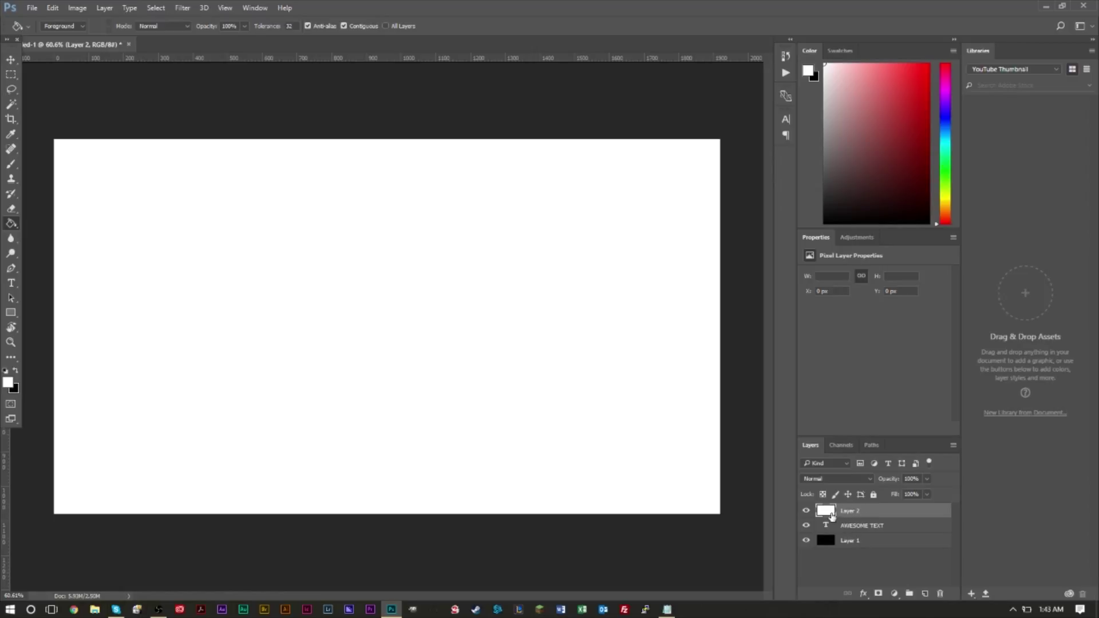
pyautogui.moveTo(833, 517); pyautogui.dragTo(834, 533)
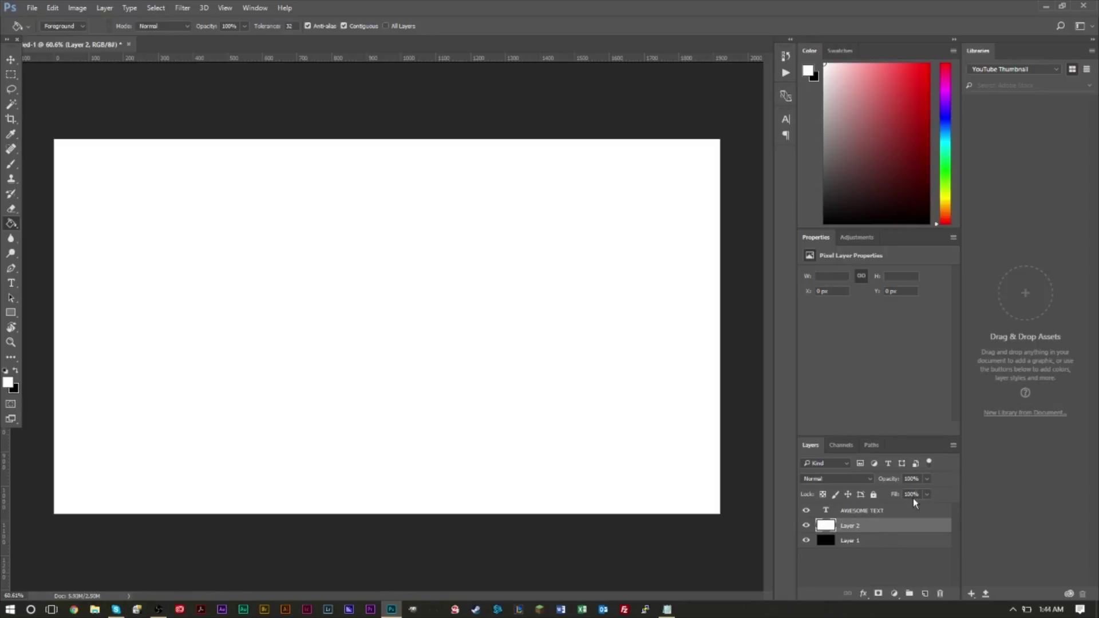
# - Set Layer 2's opacity to 40%, turning the background grey
pyautogui.click(917, 478)
pyautogui.write('40')
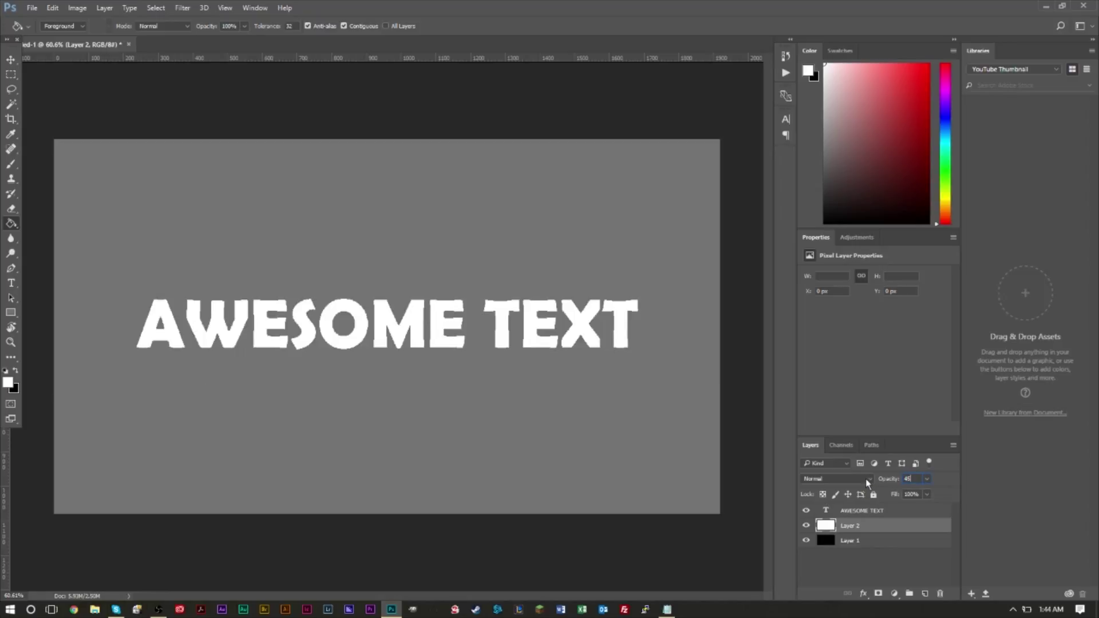
pyautogui.press('BackSpace')
pyautogui.press('BackSpace')
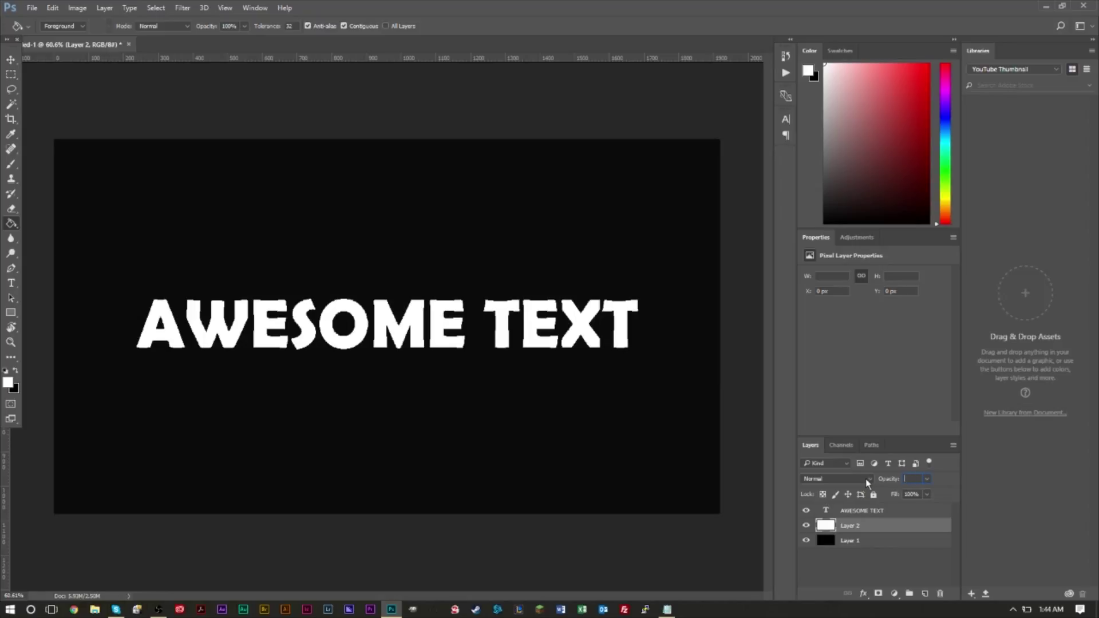
pyautogui.write('35')
pyautogui.press('BackSpace')
pyautogui.press('BackSpace')
pyautogui.write('40')
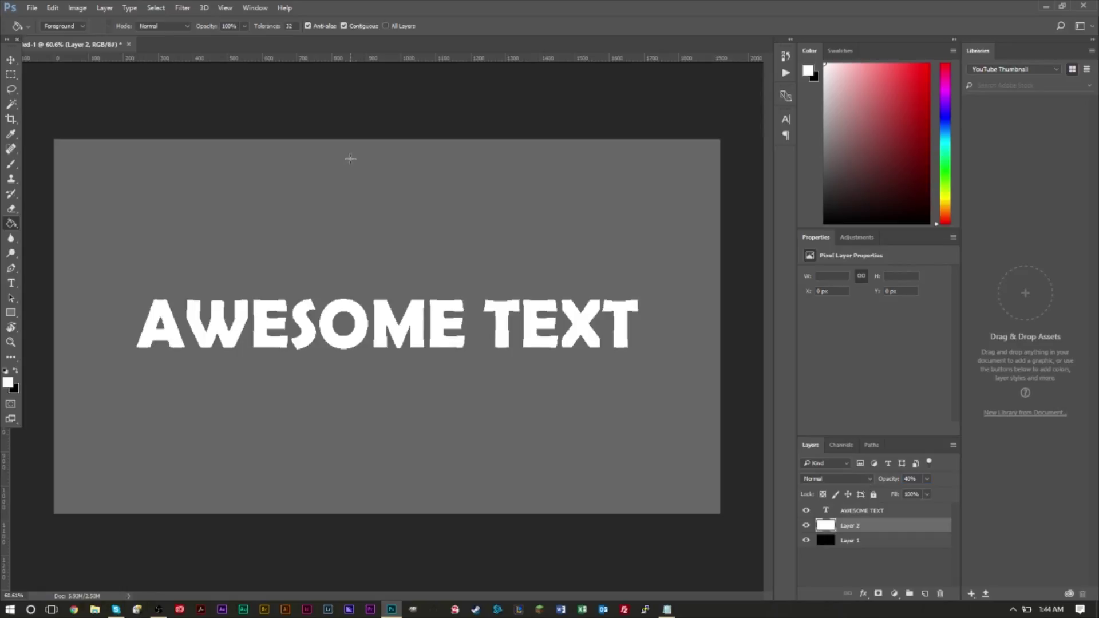
# - Perspective-transform Layer 2, pulling its top corners inward into a trapezoid narrowing upward
pyautogui.click(59, 8)
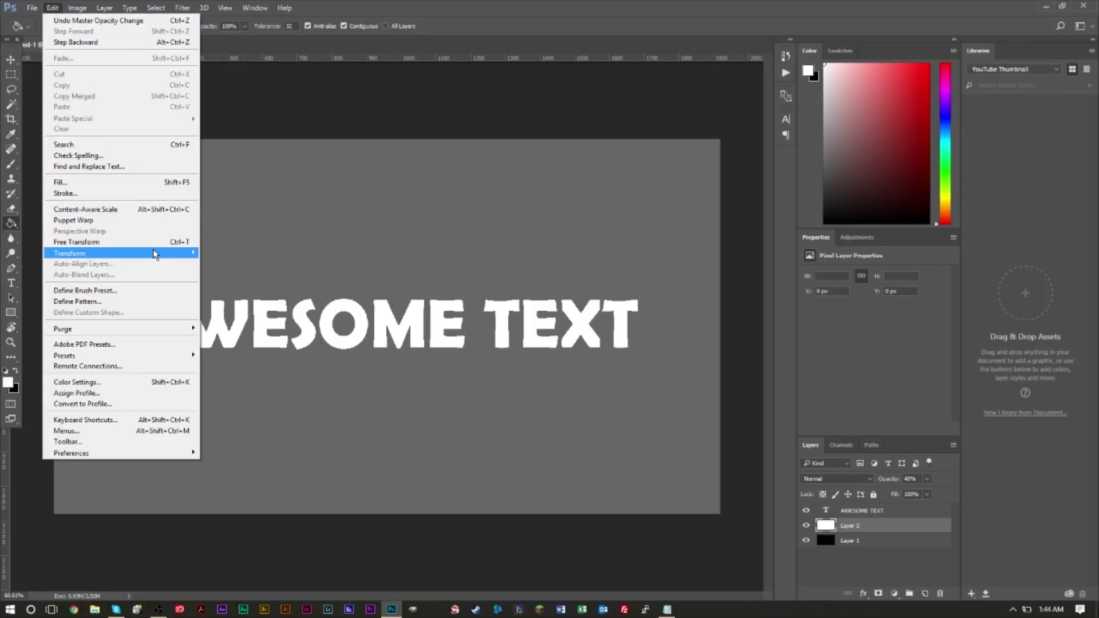
pyautogui.moveTo(153, 252)
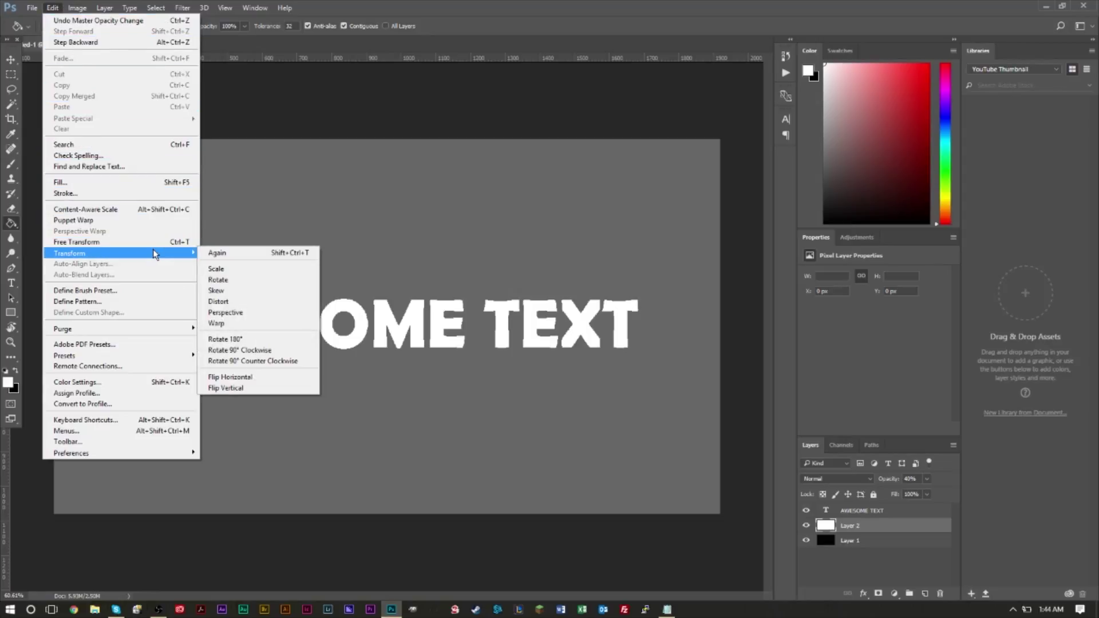
pyautogui.click(313, 309)
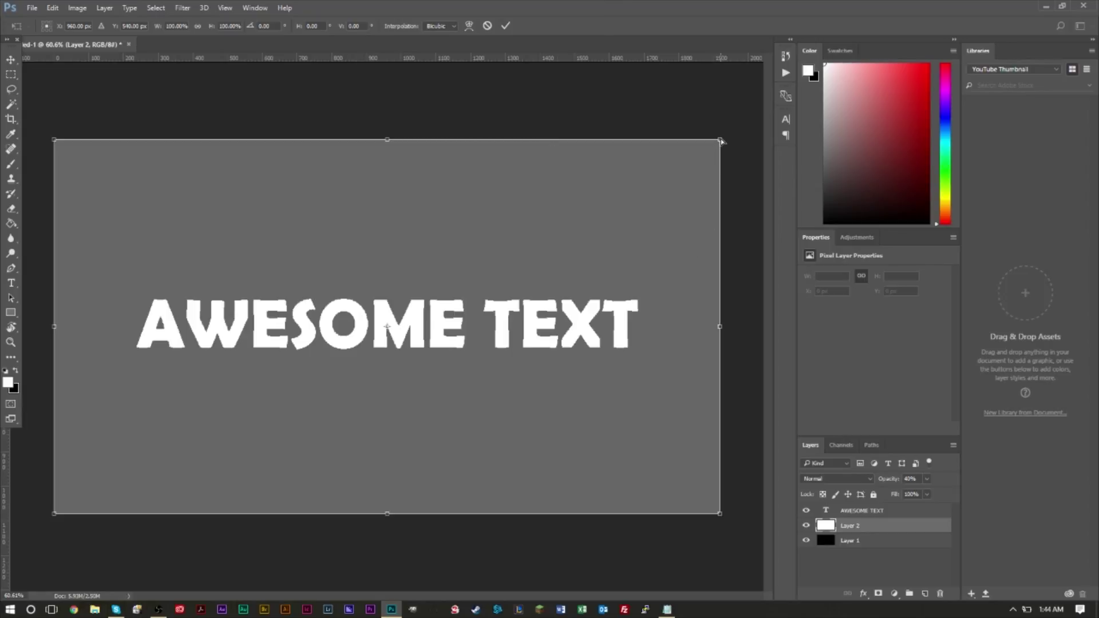
pyautogui.moveTo(721, 141); pyautogui.dragTo(425, 152)
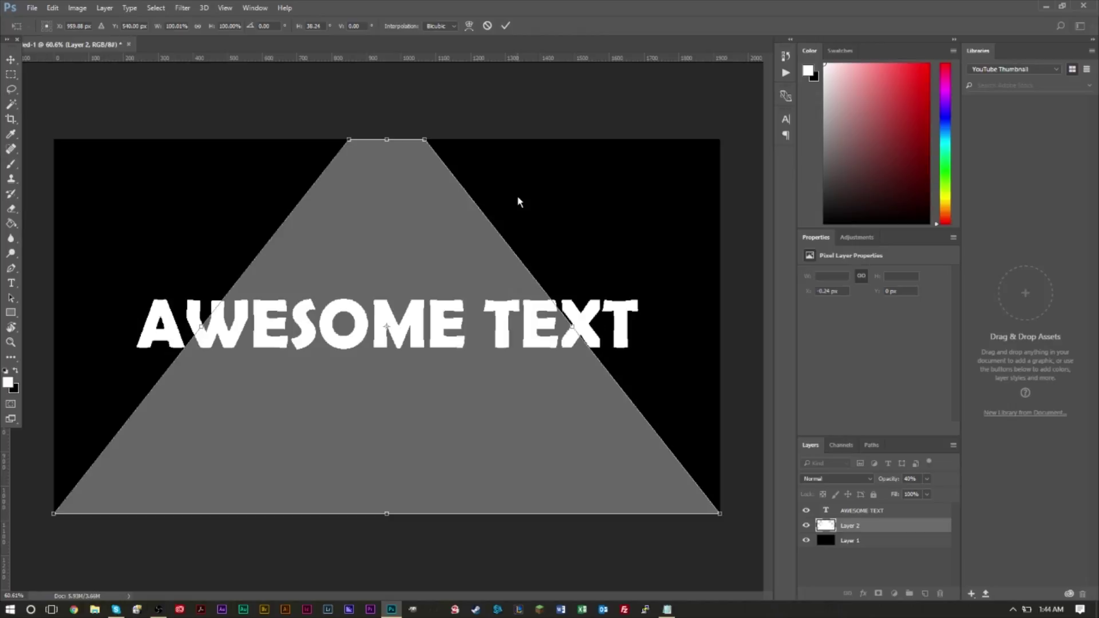
pyautogui.press('Return')
pyautogui.press('g')
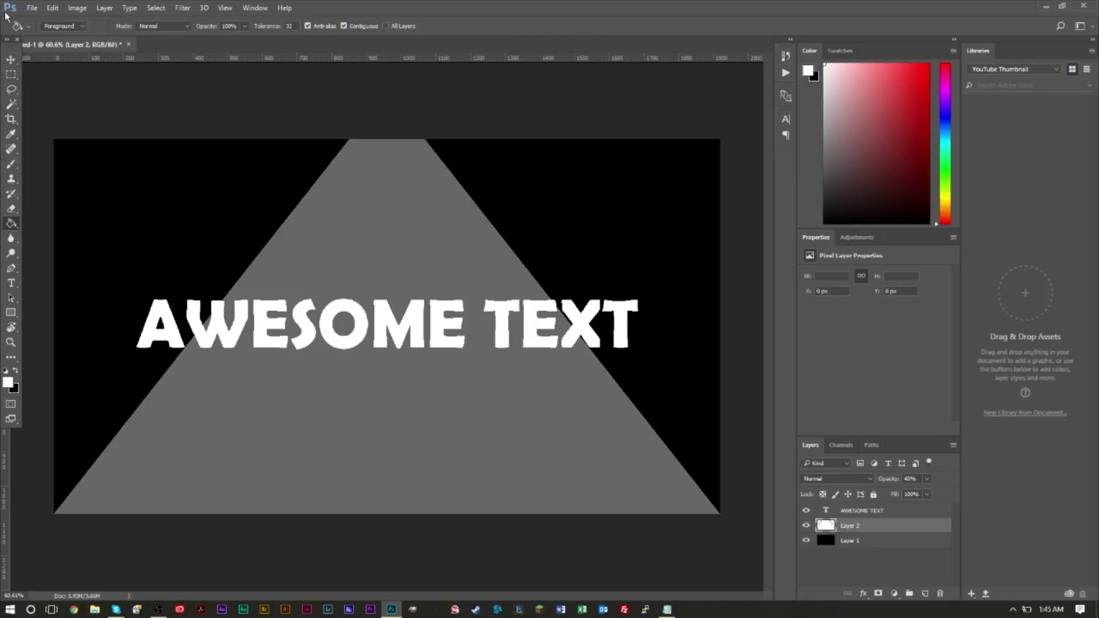
# - Apply a large-radius Gaussian Blur to Layer 2's trapezoid to soften the beam
pyautogui.click(183, 8)
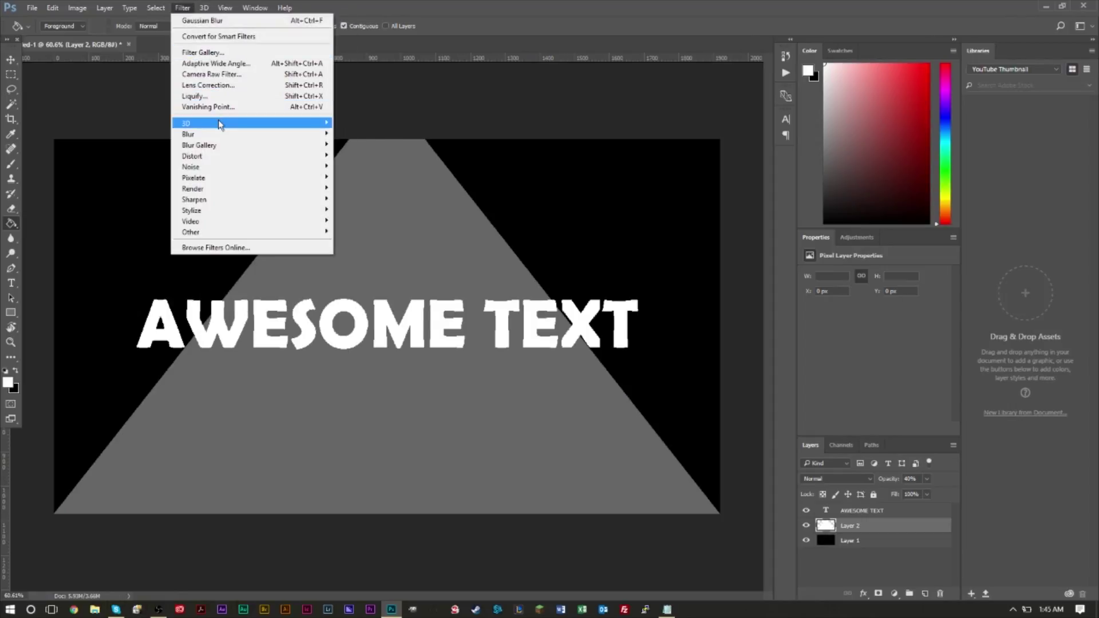
pyautogui.moveTo(221, 135)
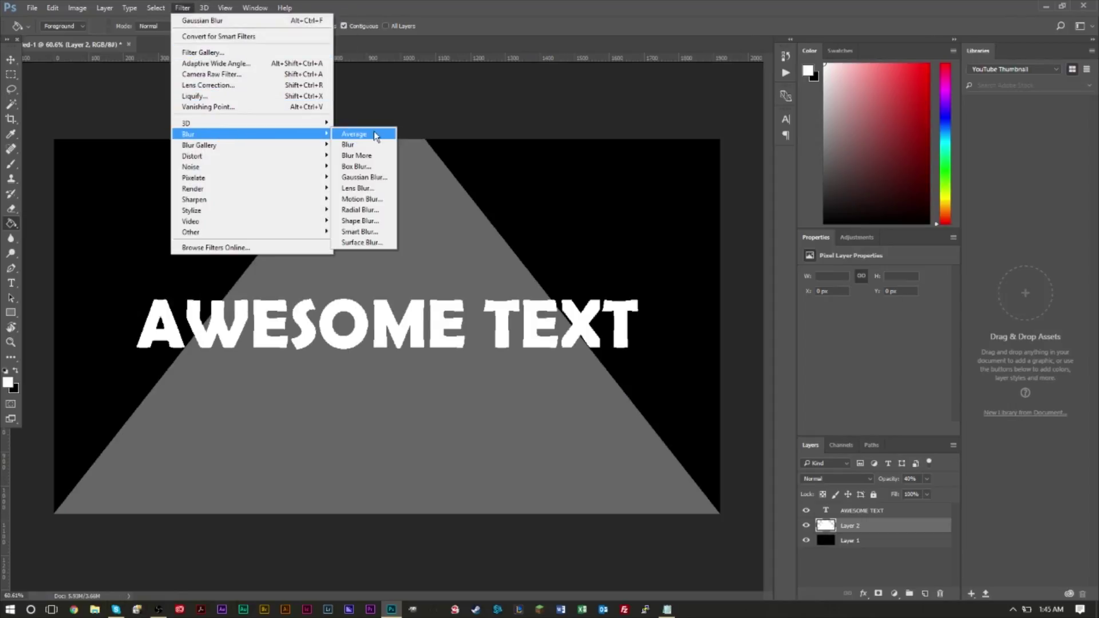
pyautogui.click(364, 177)
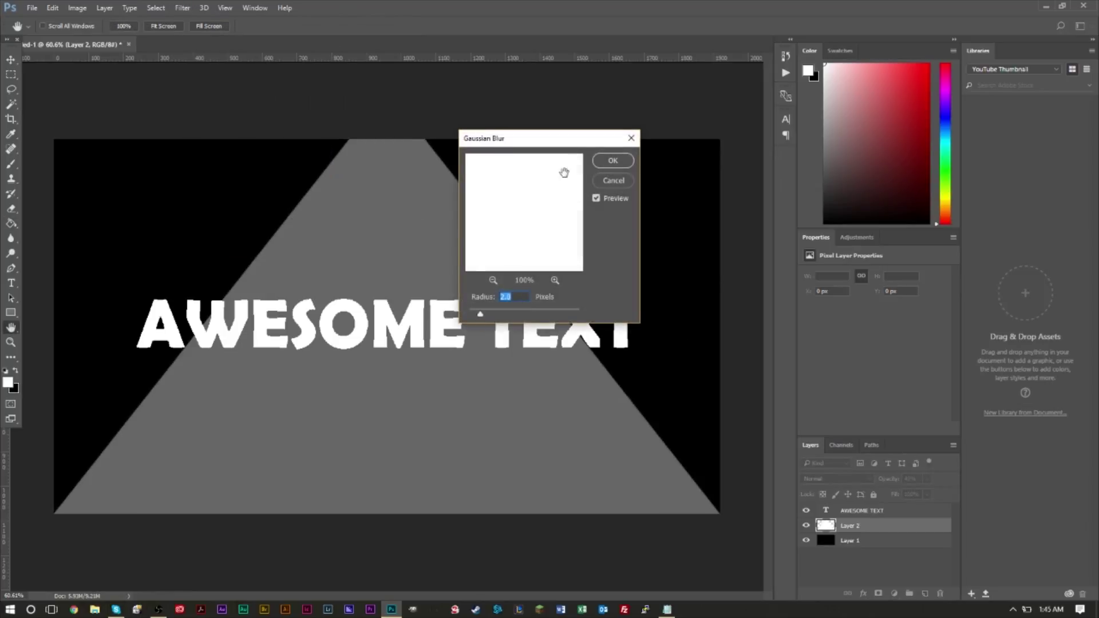
pyautogui.moveTo(553, 150); pyautogui.dragTo(730, 193)
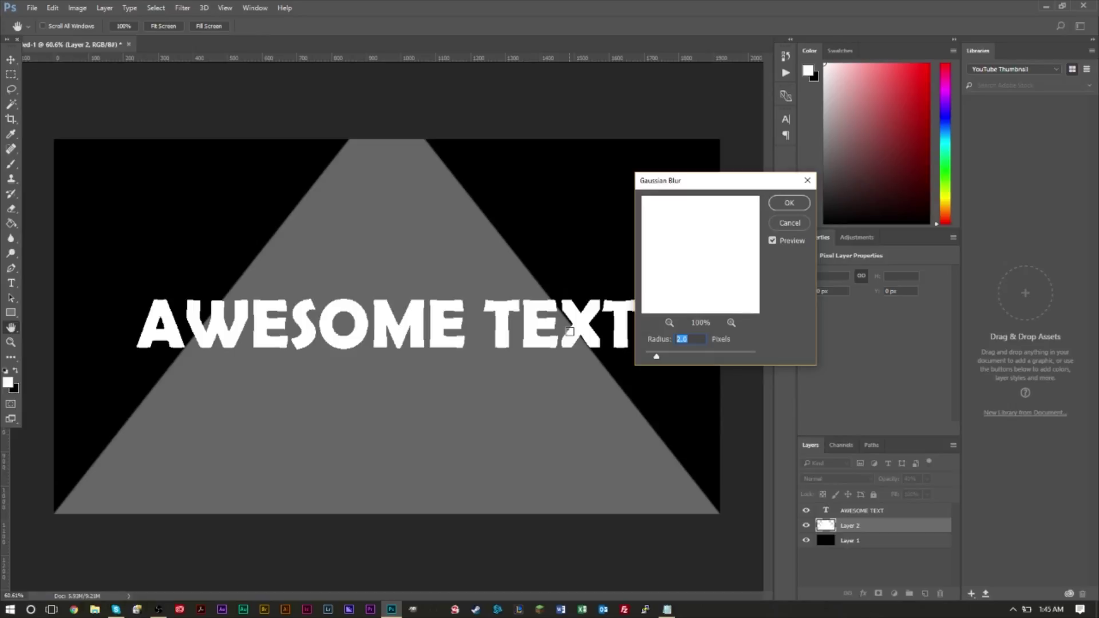
pyautogui.write('80')
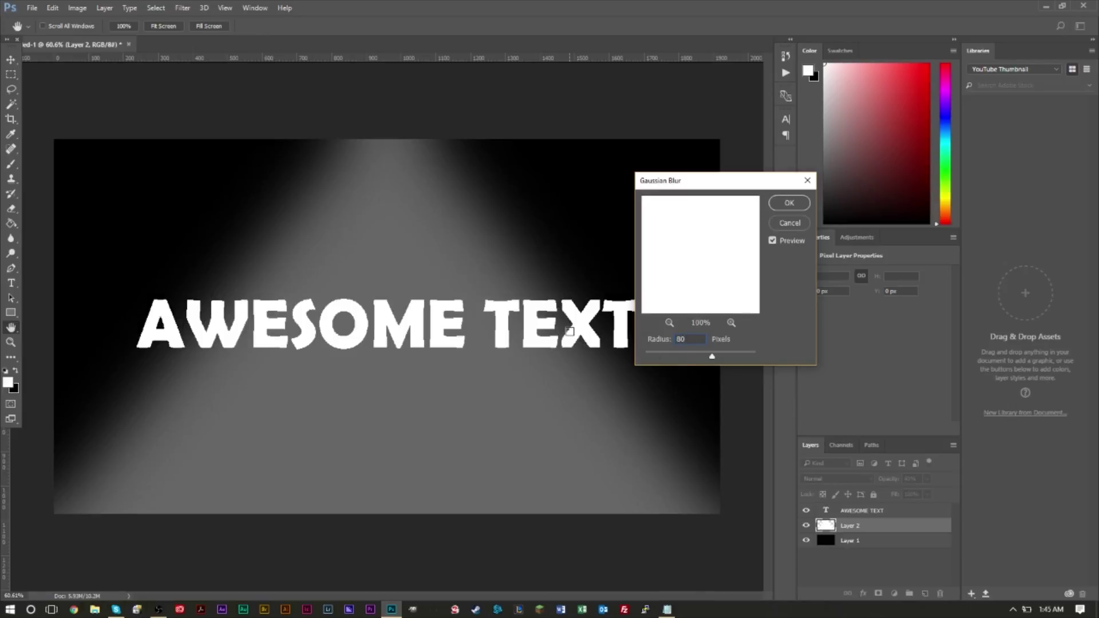
pyautogui.write('100')
pyautogui.press('BackSpace')
pyautogui.press('BackSpace')
pyautogui.write('200')
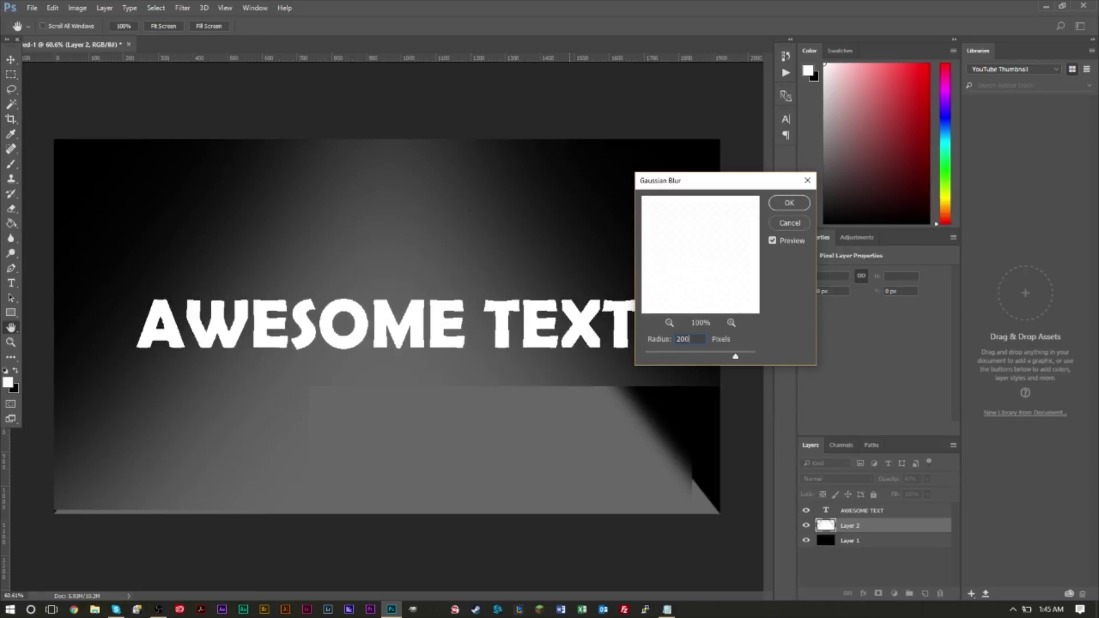
pyautogui.press('BackSpace')
pyautogui.press('BackSpace')
pyautogui.press('BackSpace')
pyautogui.write('100')
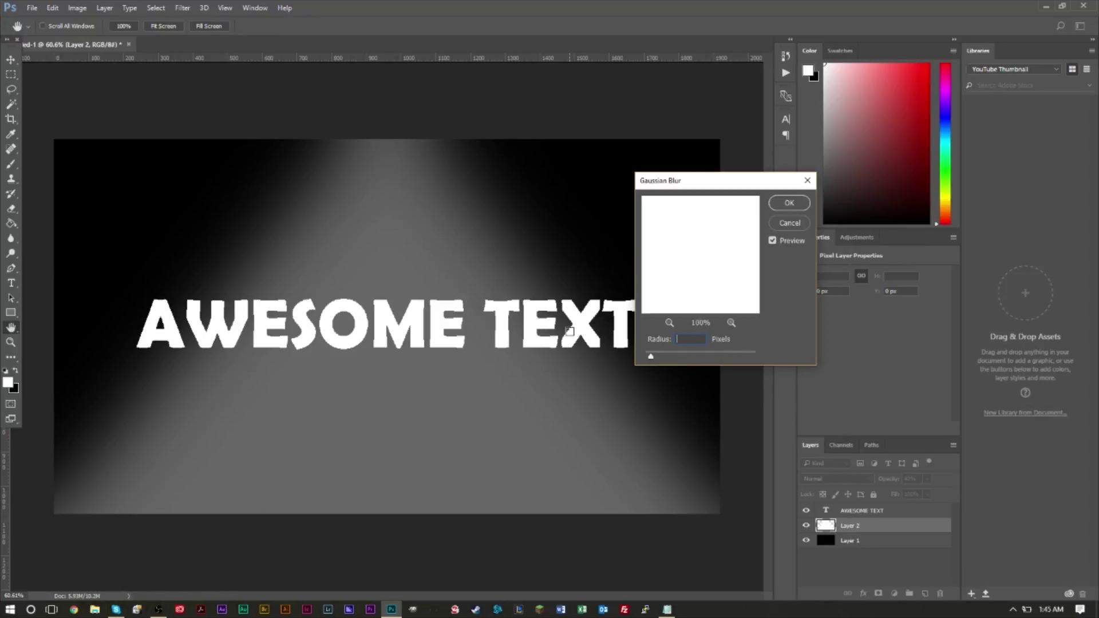
pyautogui.write('1')
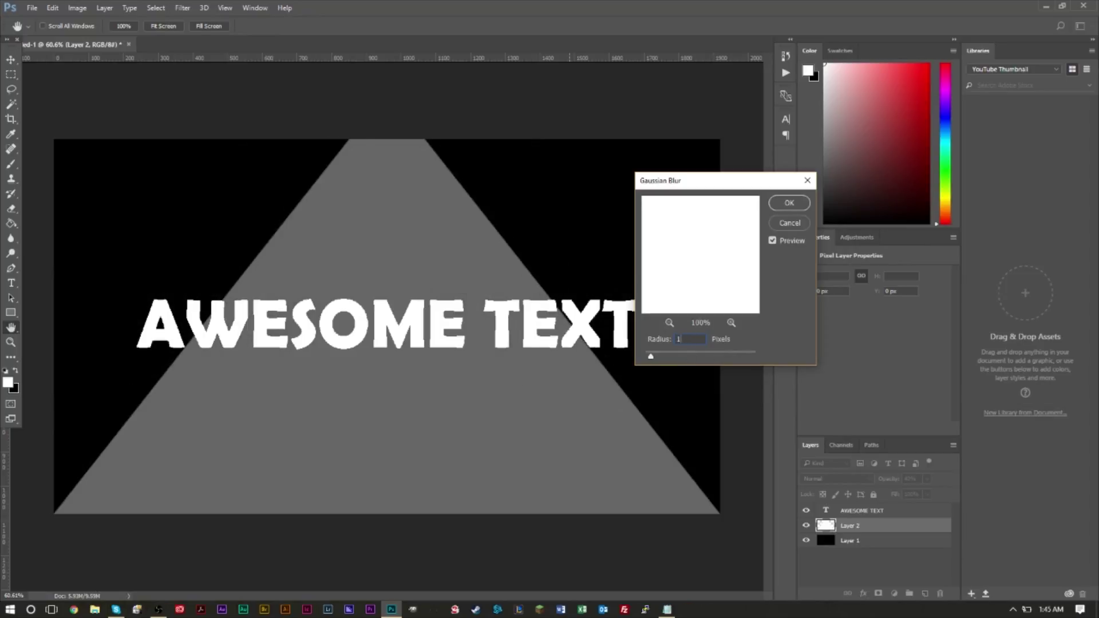
pyautogui.write('50')
pyautogui.press('Return')
pyautogui.press('g')
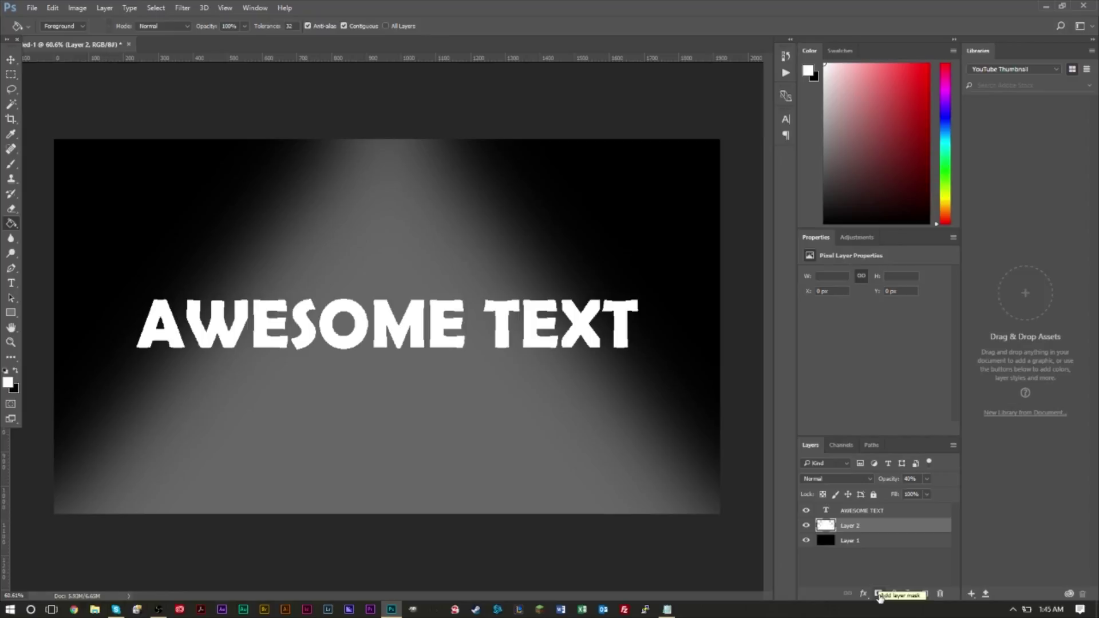
# - Add a white layer mask to the blurred Layer 2 cone
pyautogui.click(878, 595)
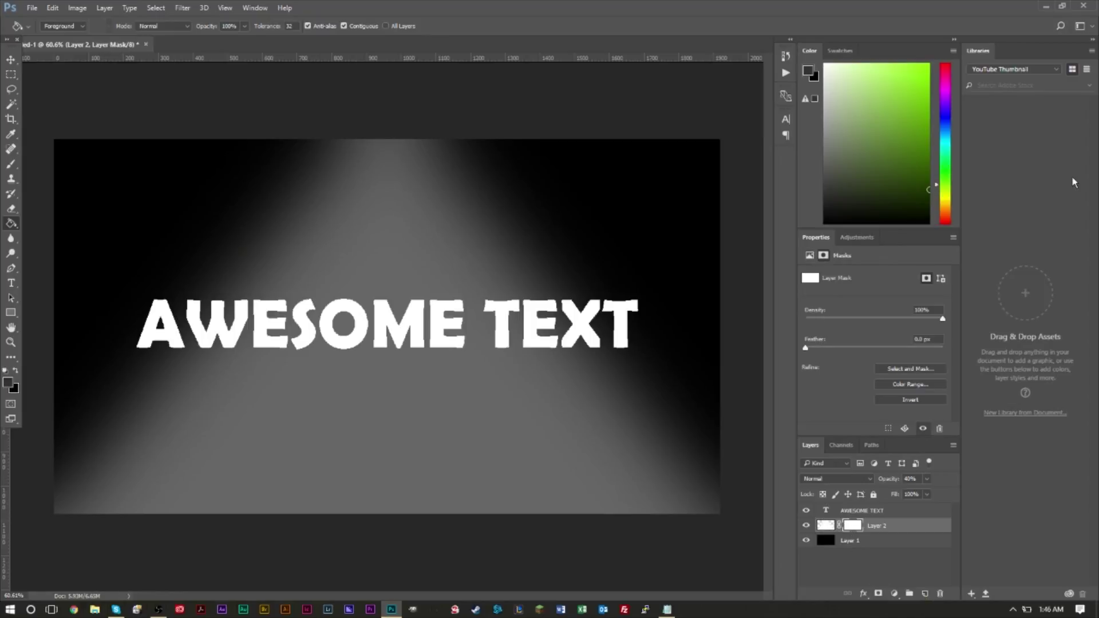
# - Choose a soft round brush at 149 px, 0% hardness, undoing a test stroke
pyautogui.click(12, 194)
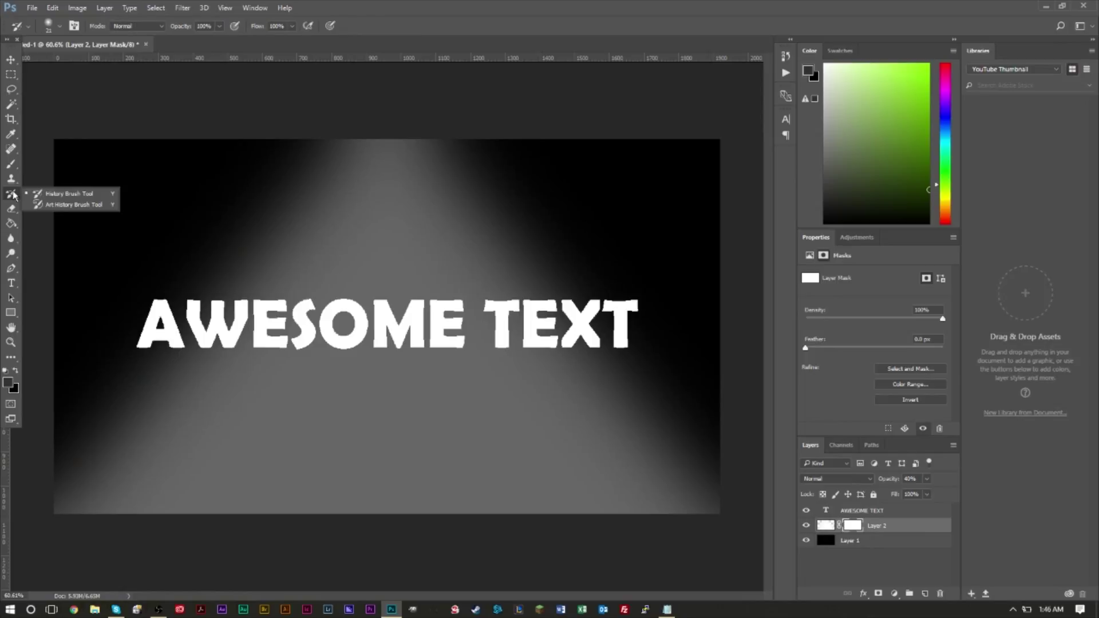
pyautogui.click(11, 164)
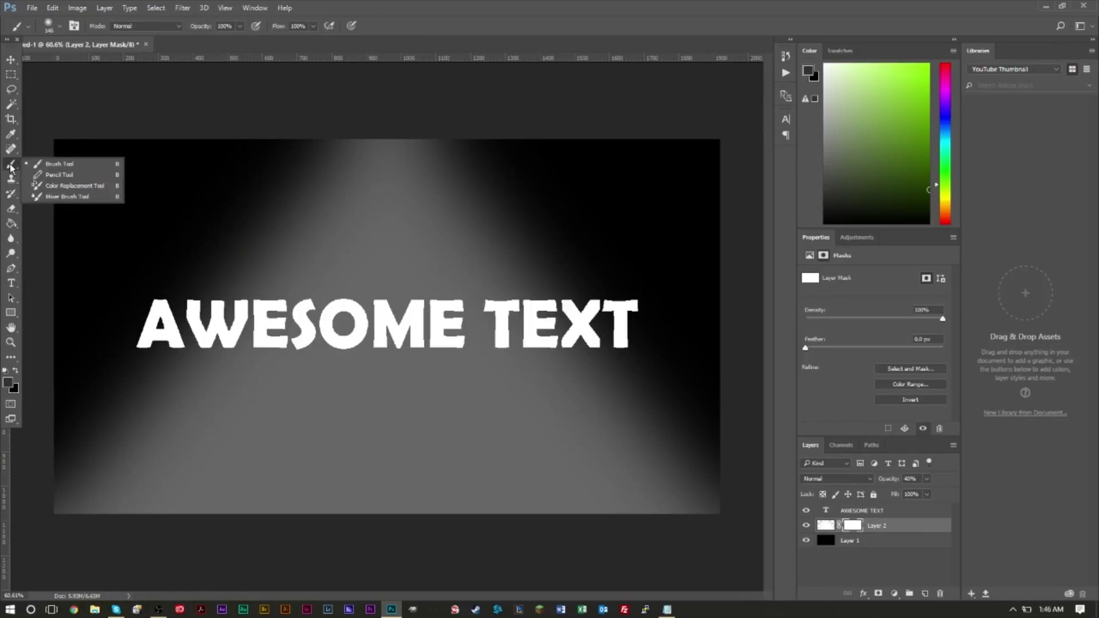
pyautogui.click(50, 163)
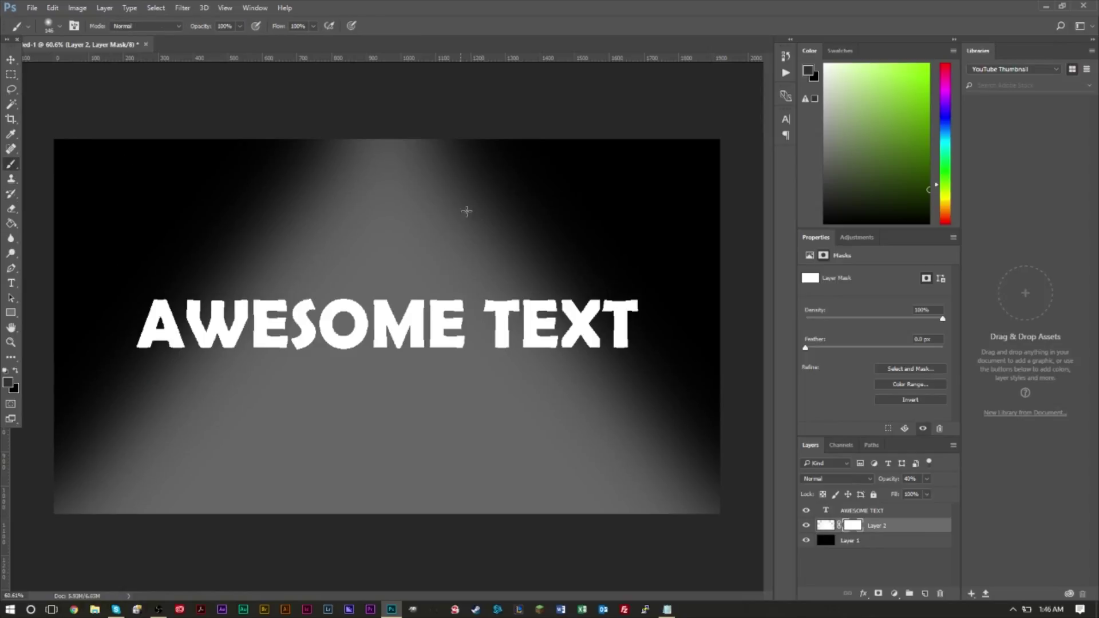
pyautogui.click(59, 27)
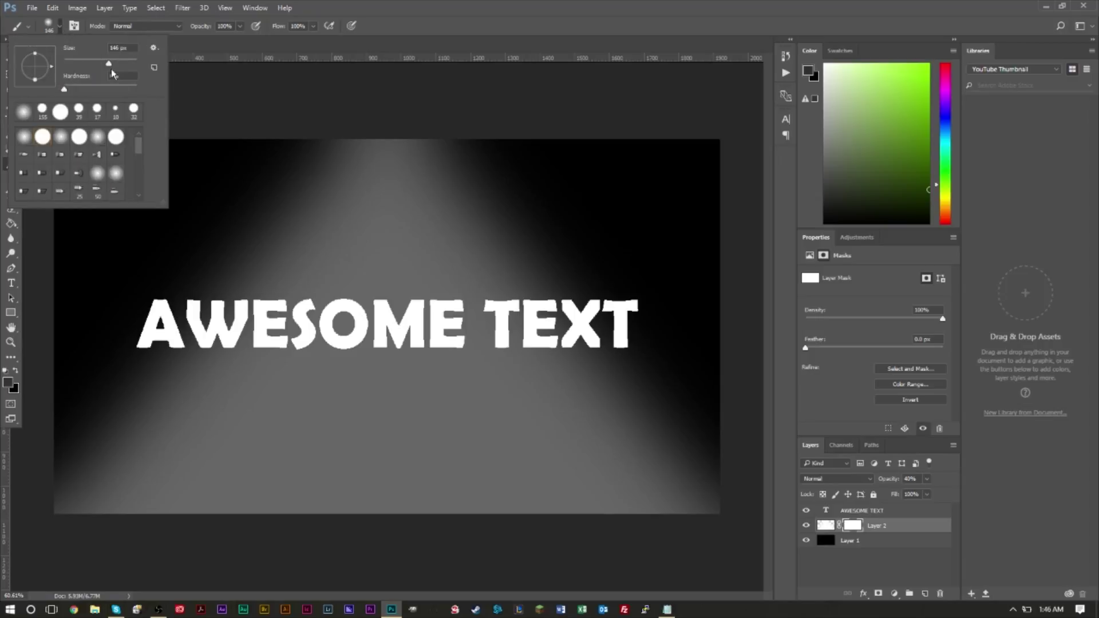
pyautogui.moveTo(108, 63); pyautogui.dragTo(93, 64)
pyautogui.press('Escape')
pyautogui.moveTo(95, 455); pyautogui.dragTo(415, 480)
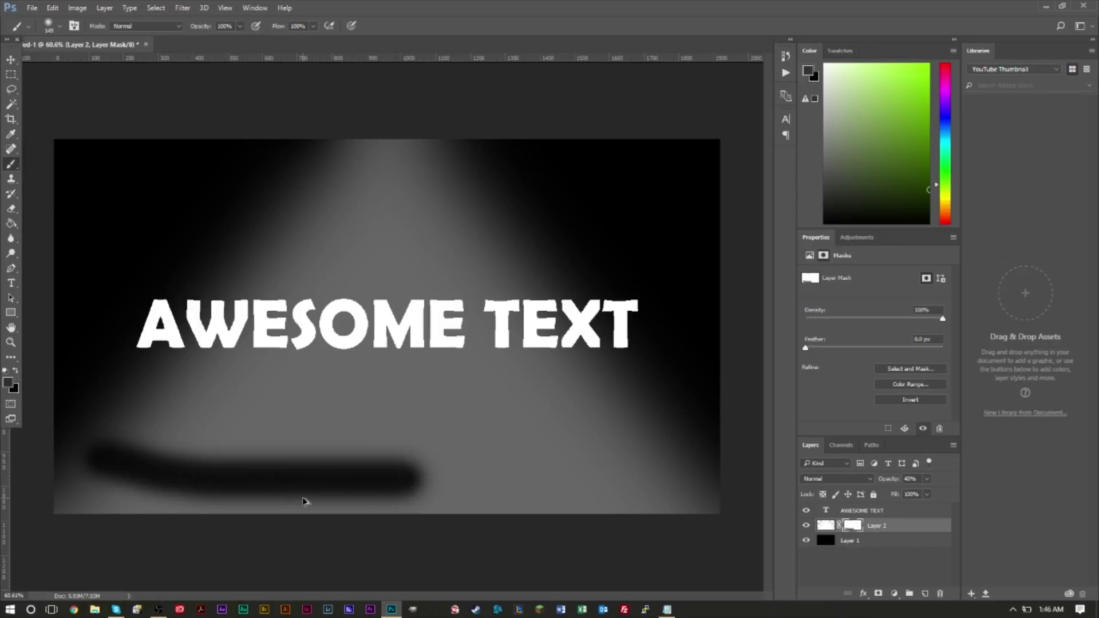
pyautogui.hotkey('ctrl', 'z')
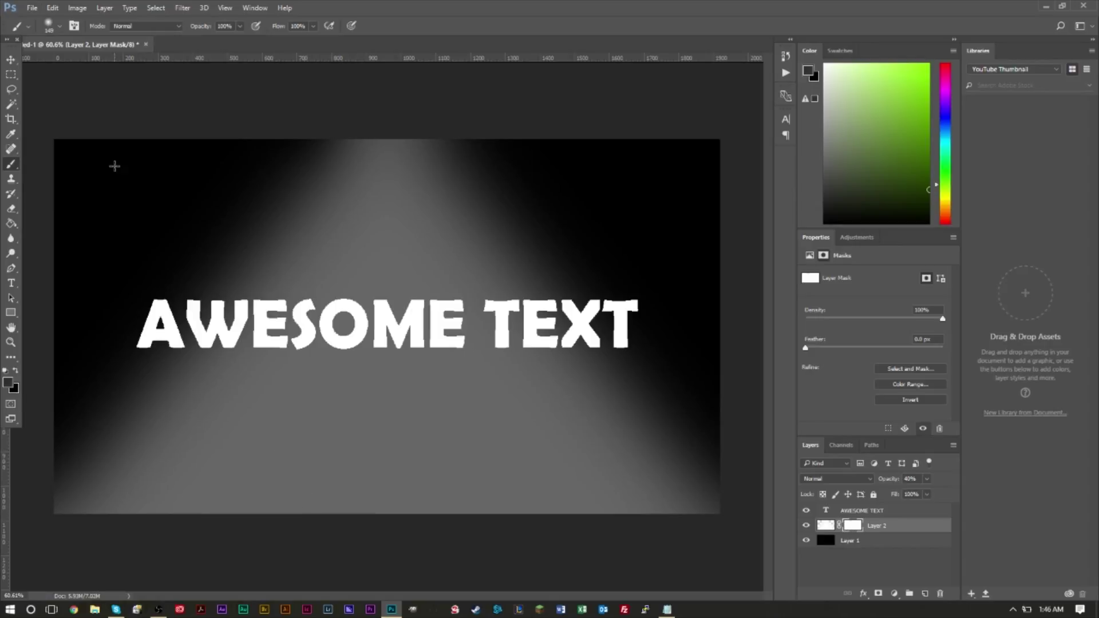
# - Set the brush opacity to 50% in the options bar
pyautogui.click(56, 28)
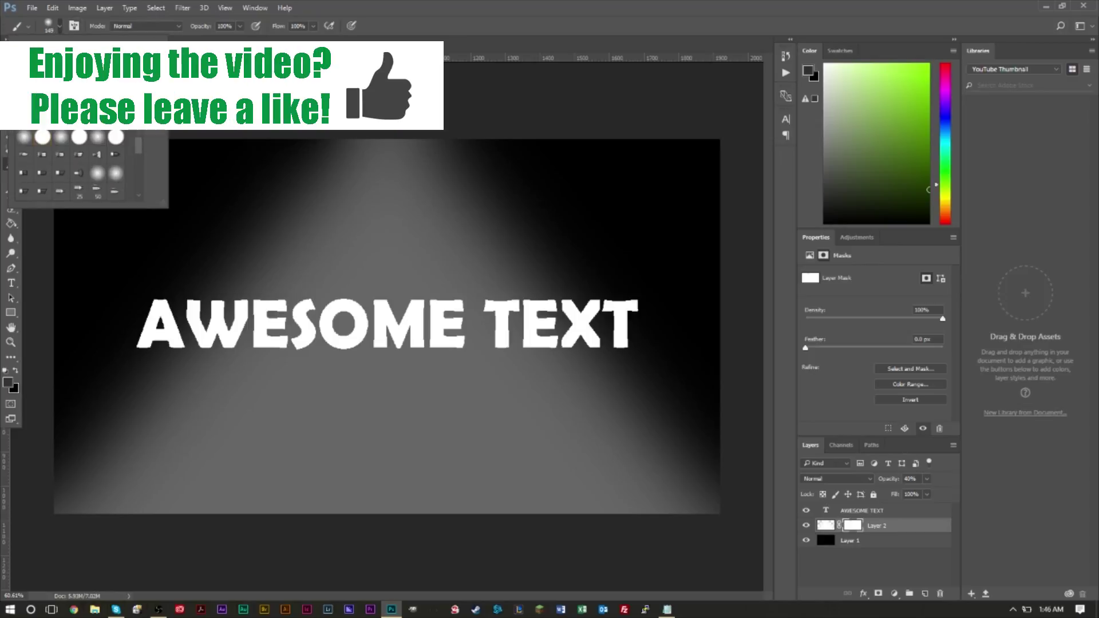
pyautogui.press('Escape')
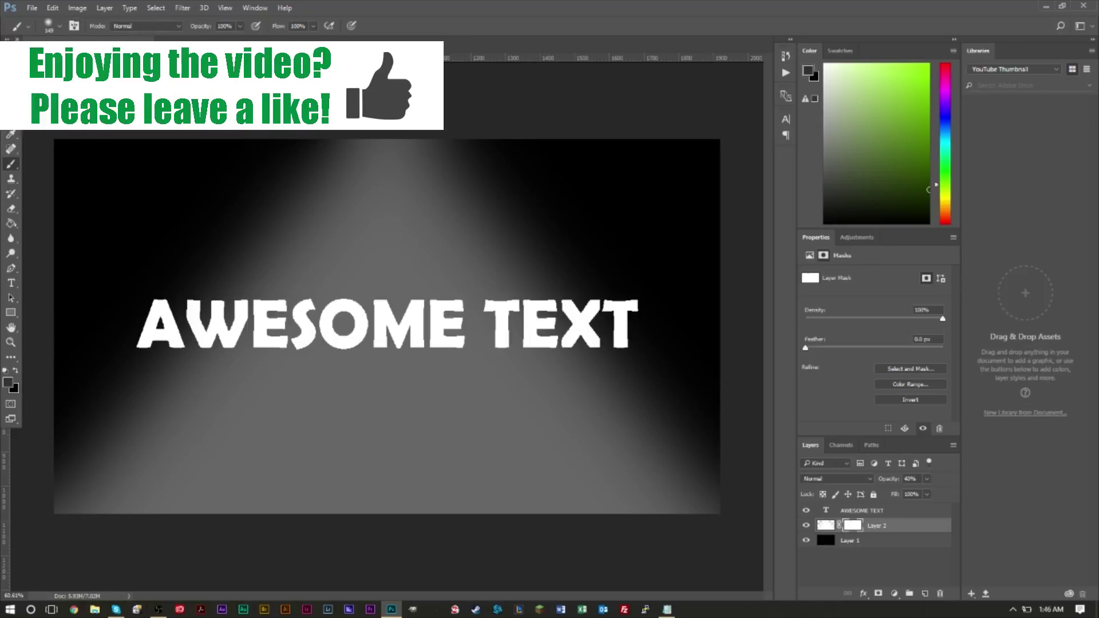
pyautogui.click(224, 26)
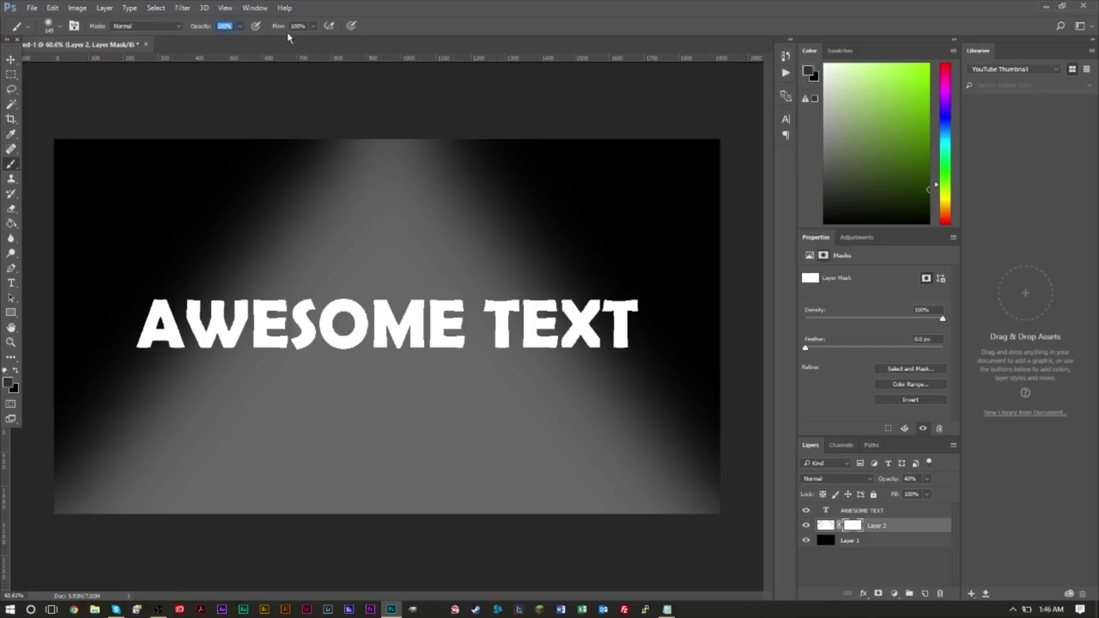
pyautogui.write('50')
pyautogui.press('Return')
pyautogui.press('F5')
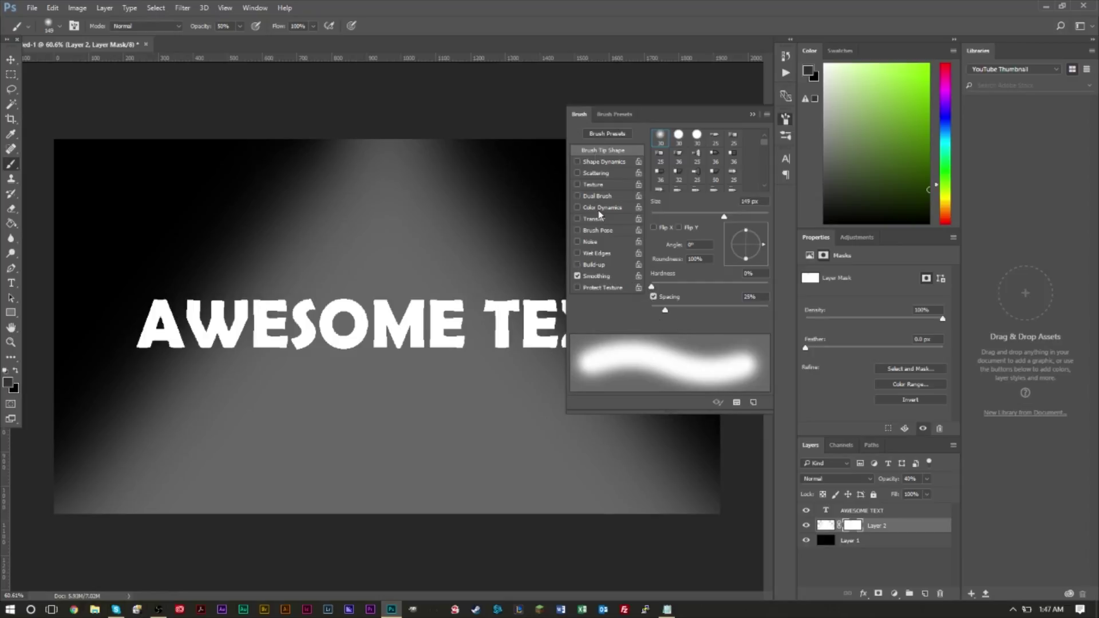
pyautogui.press('F5')
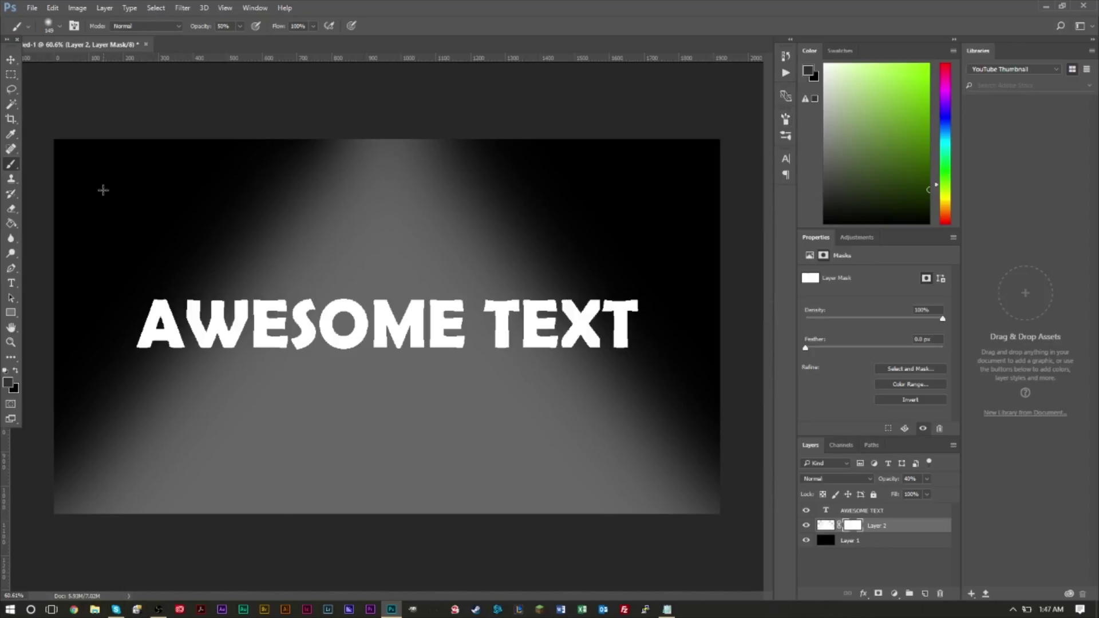
# - Paint black on Layer 2's mask along the cone's base, leaving a soft oval pool
pyautogui.moveTo(112, 426)
pyautogui.mouseDown()
pyautogui.moveTo(193, 471)
pyautogui.moveTo(402, 484)
pyautogui.moveTo(516, 468)
pyautogui.moveTo(667, 407)
pyautogui.mouseUp()
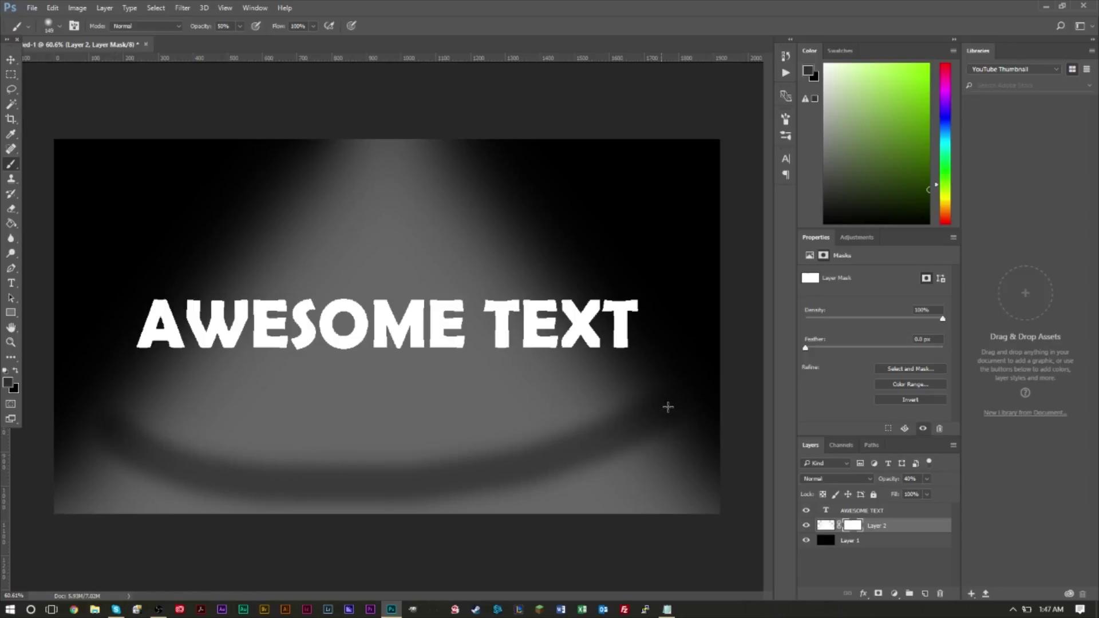
pyautogui.moveTo(88, 417)
pyautogui.mouseDown()
pyautogui.moveTo(137, 444)
pyautogui.moveTo(277, 469)
pyautogui.moveTo(528, 445)
pyautogui.moveTo(639, 414)
pyautogui.mouseUp()
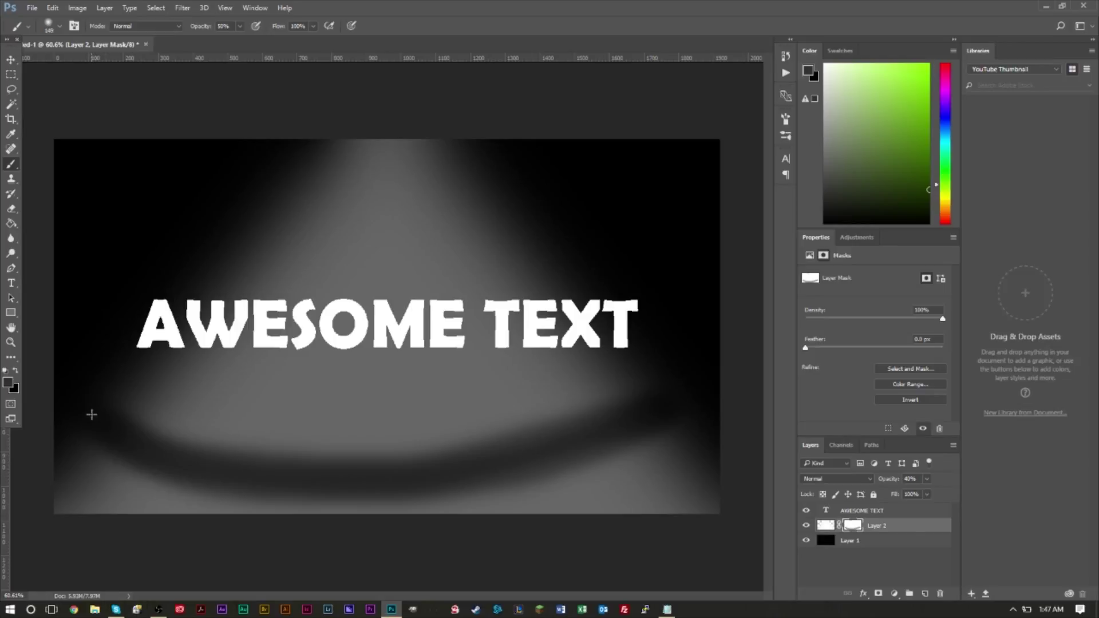
pyautogui.moveTo(91, 415)
pyautogui.mouseDown()
pyautogui.moveTo(218, 465)
pyautogui.moveTo(478, 462)
pyautogui.moveTo(662, 413)
pyautogui.mouseUp()
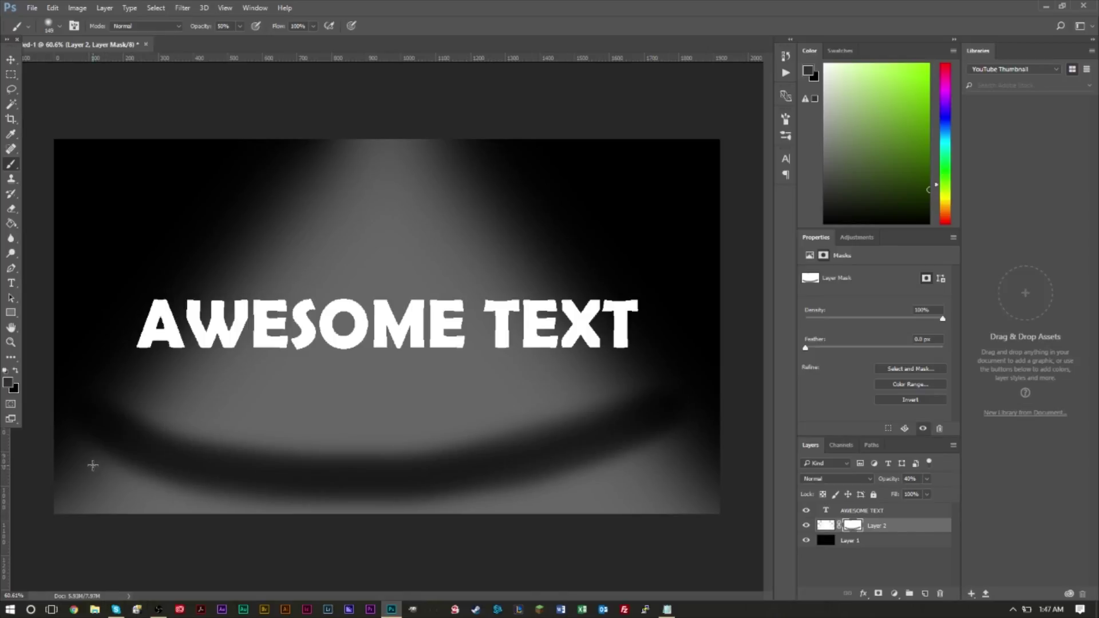
pyautogui.moveTo(93, 466)
pyautogui.mouseDown()
pyautogui.moveTo(16, 524)
pyautogui.moveTo(71, 500)
pyautogui.moveTo(59, 533)
pyautogui.mouseUp()
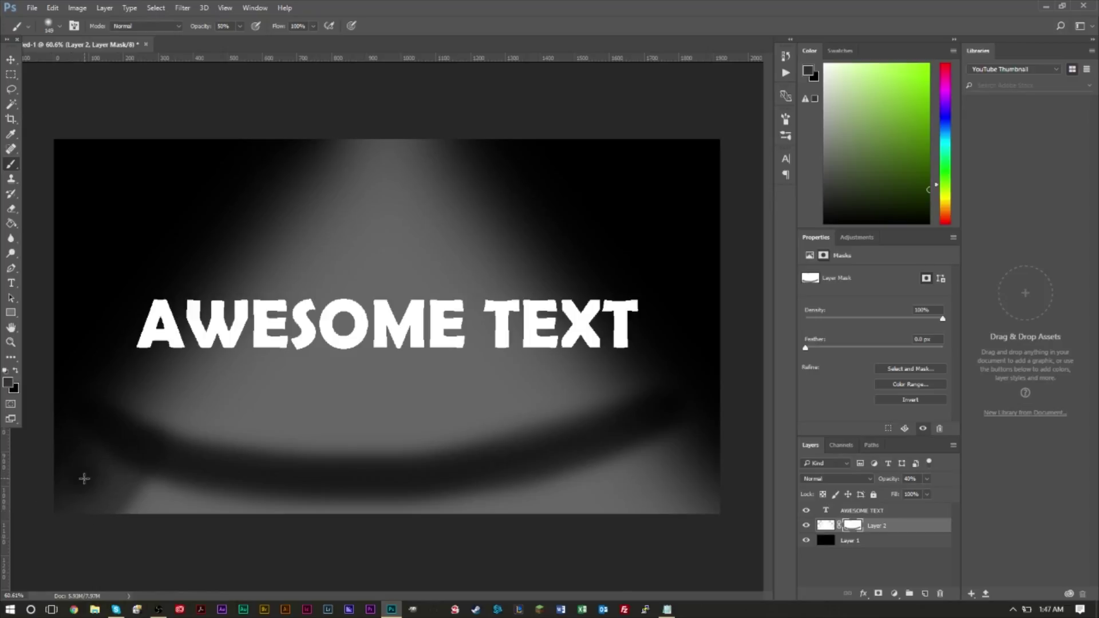
pyautogui.moveTo(84, 478); pyautogui.dragTo(110, 461)
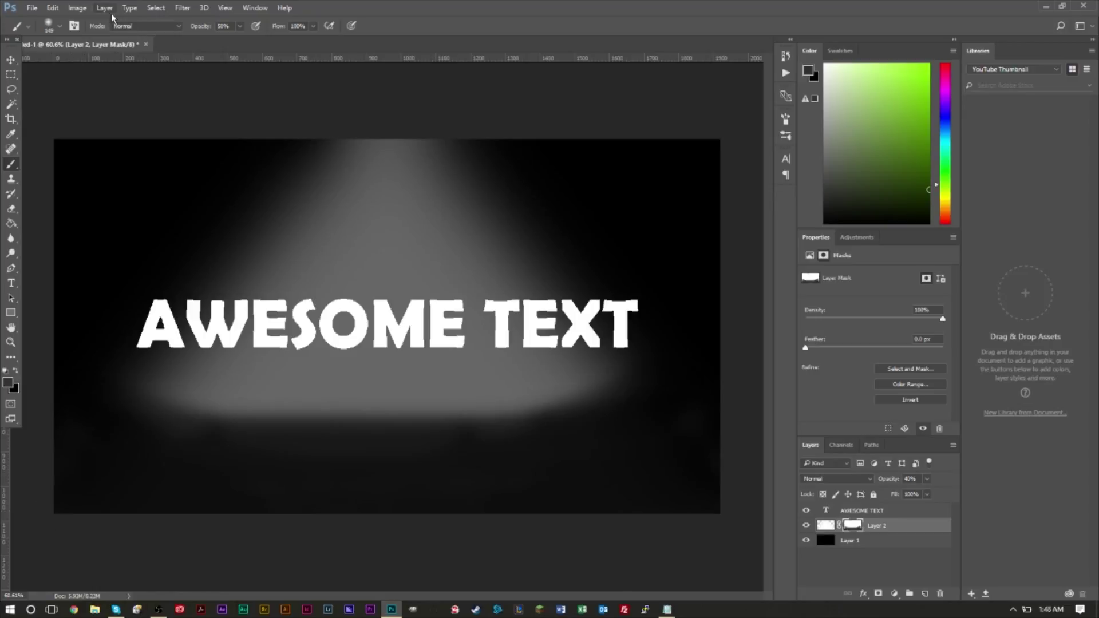
pyautogui.click(104, 7)
# - Add a new empty layer, Layer 3
pyautogui.moveTo(172, 18)
pyautogui.click(252, 17)
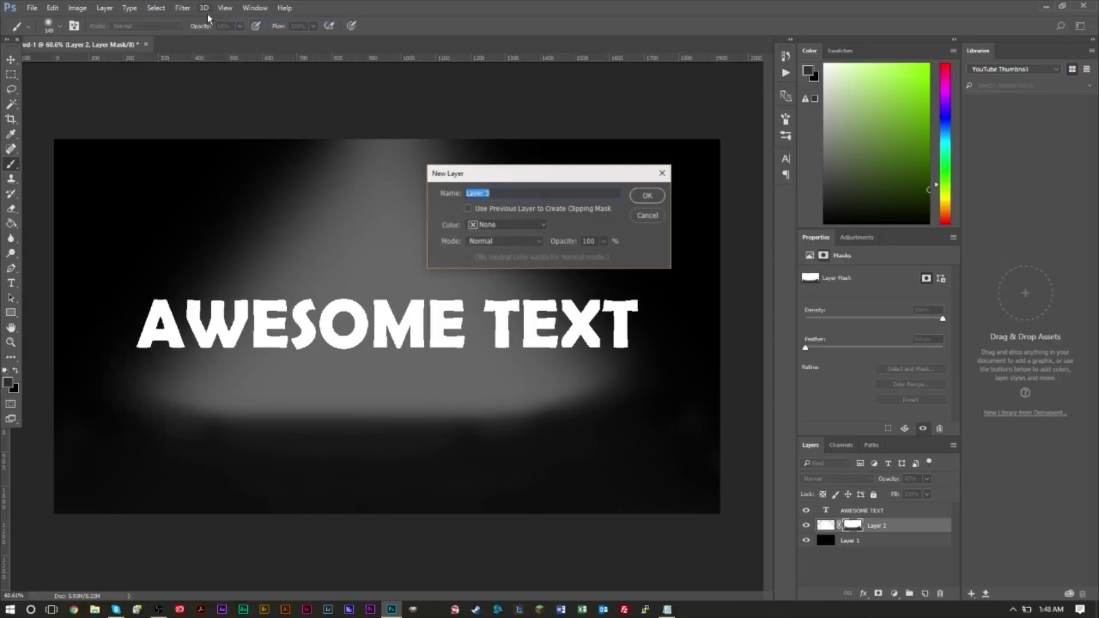
pyautogui.click(647, 195)
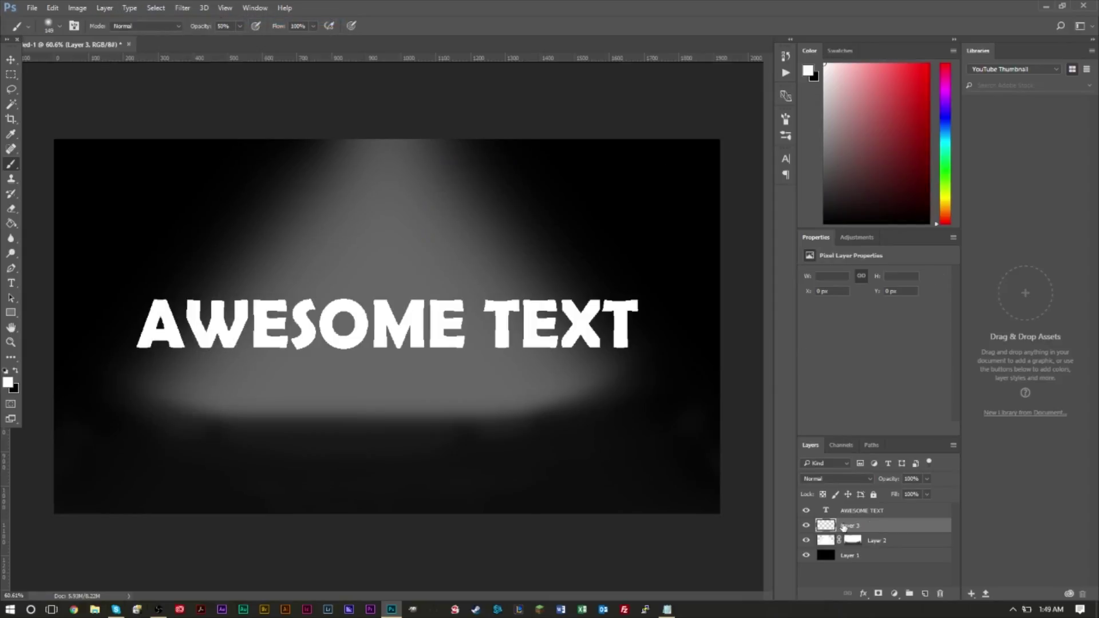
# - Move the AWESOME TEXT layer down about 24 px
pyautogui.click(856, 511)
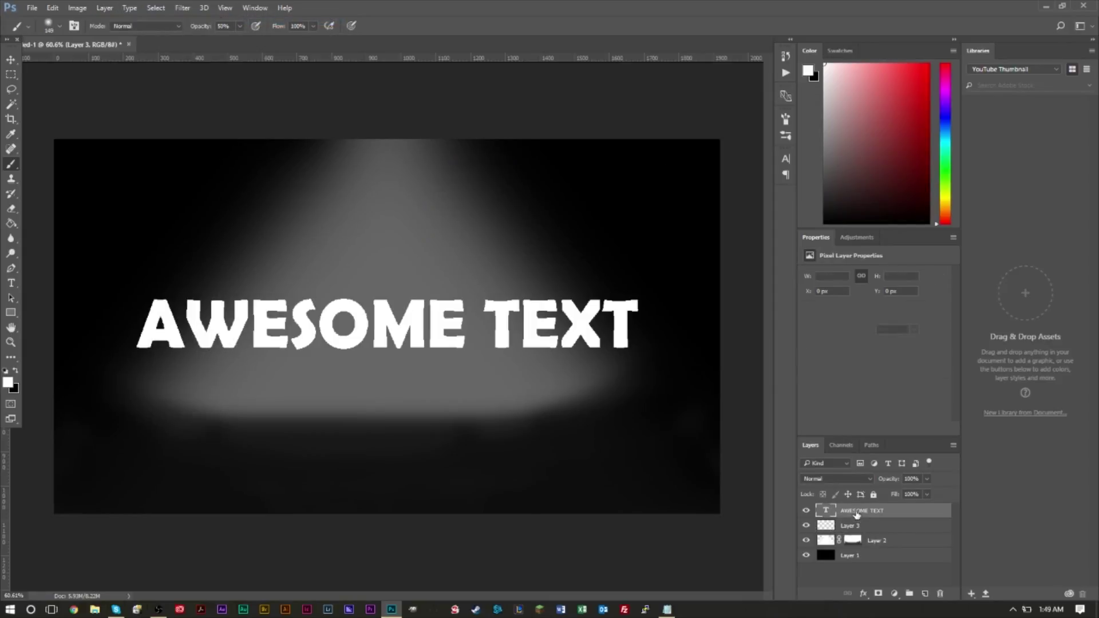
pyautogui.click(10, 59)
pyautogui.moveTo(265, 342); pyautogui.dragTo(262, 374)
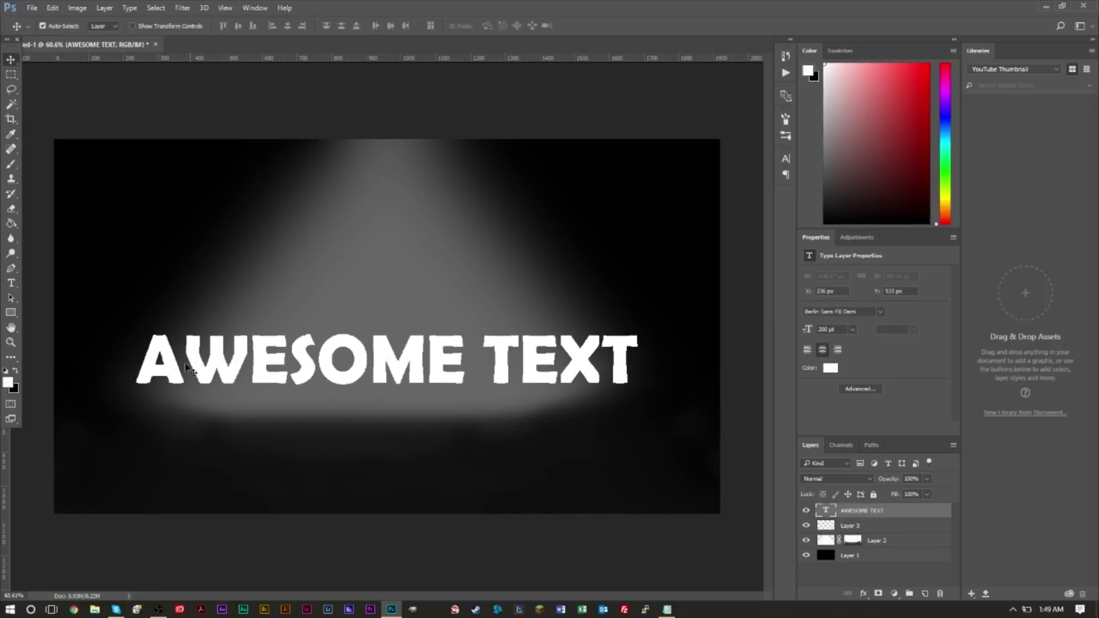
# - Set AWESOME TEXT to 150 pt and shift it left into the cone's centre
pyautogui.click(11, 283)
pyautogui.tripleClick(352, 359)
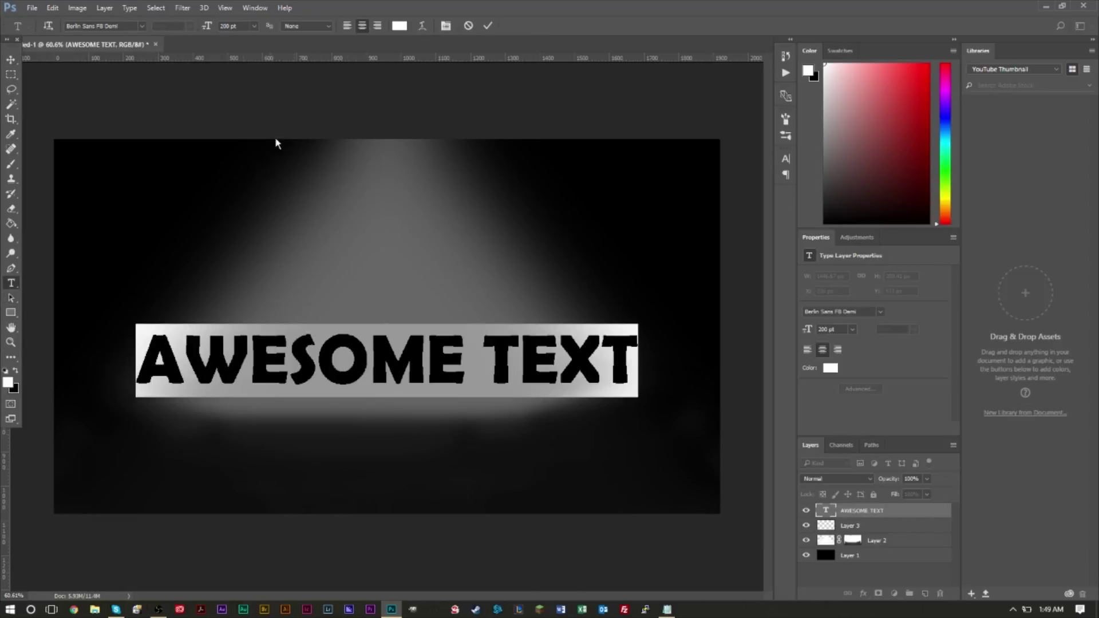
pyautogui.click(245, 26)
pyautogui.write('80')
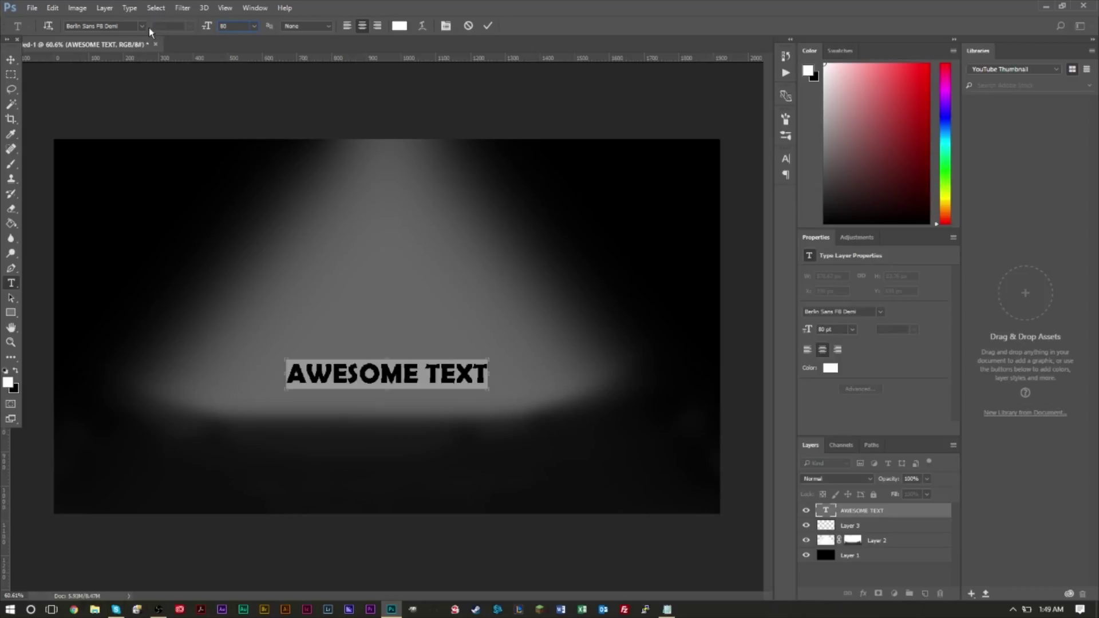
pyautogui.press('Return')
pyautogui.write('90')
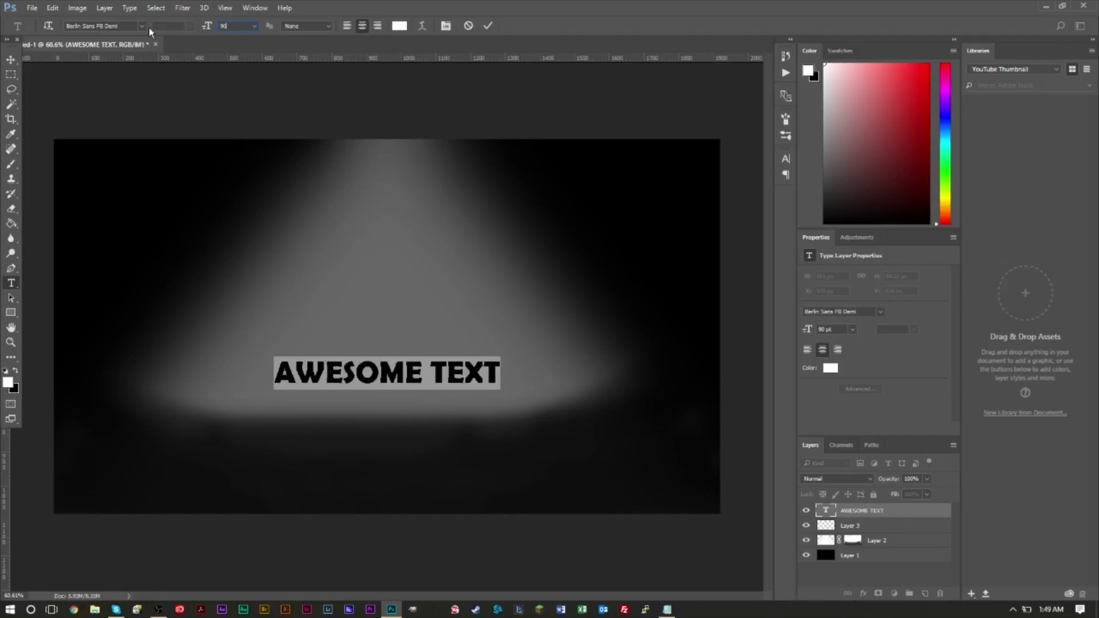
pyautogui.press('Return')
pyautogui.write('150')
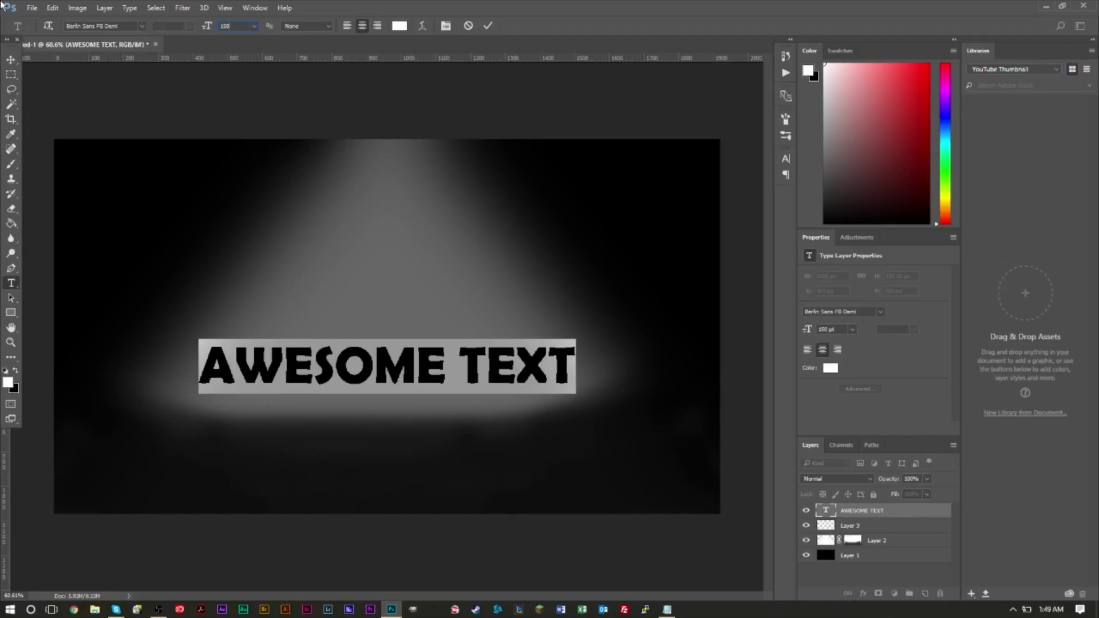
pyautogui.click(10, 60)
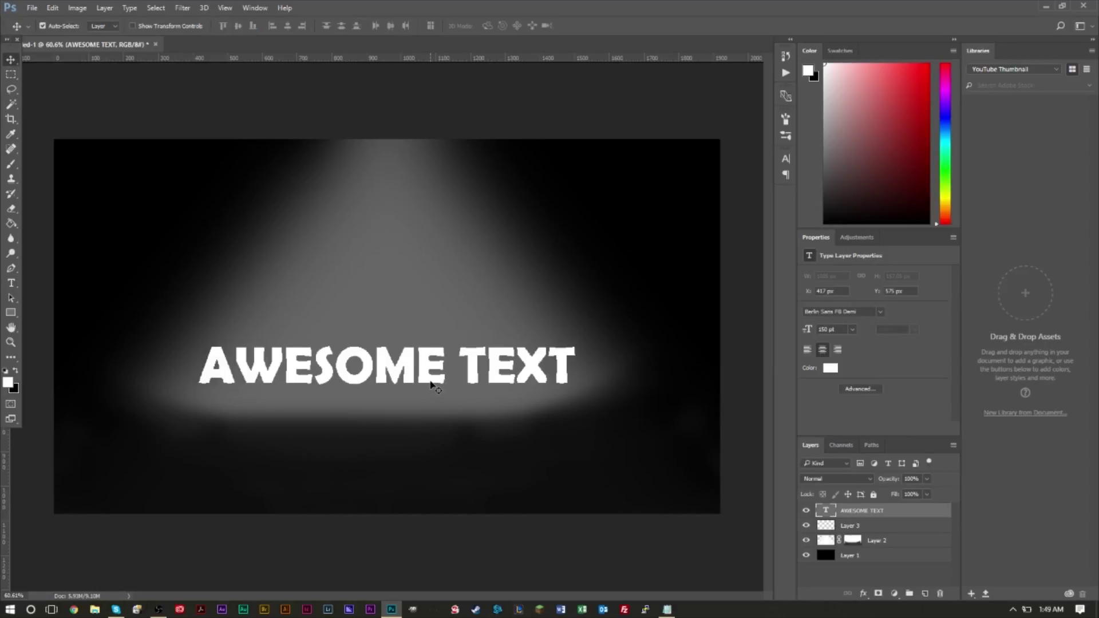
pyautogui.moveTo(437, 388); pyautogui.dragTo(424, 386)
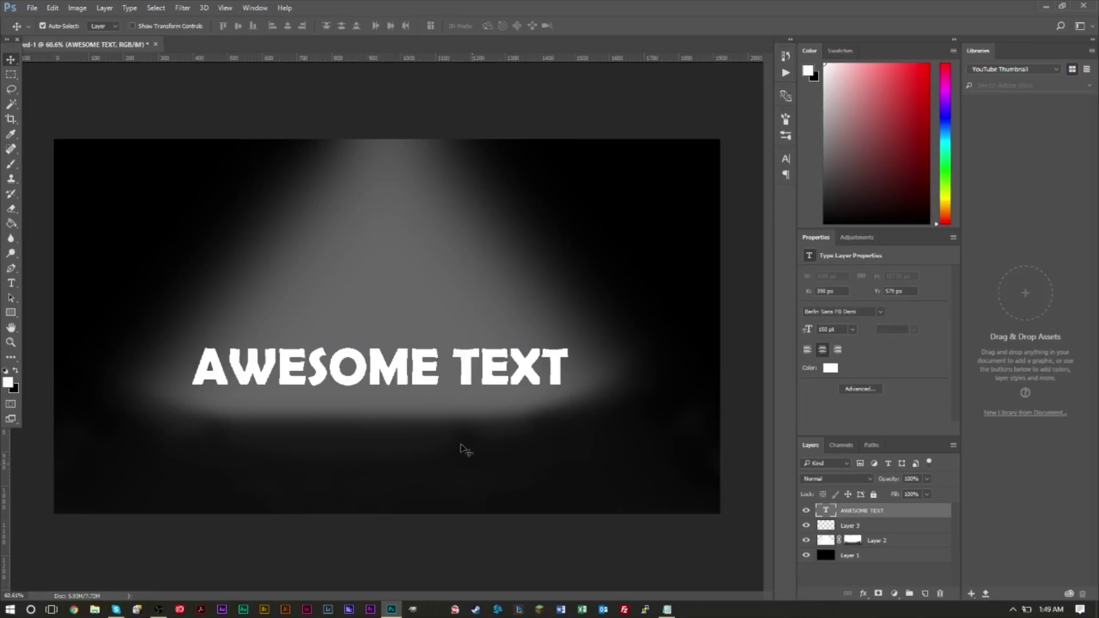
pyautogui.click(870, 526)
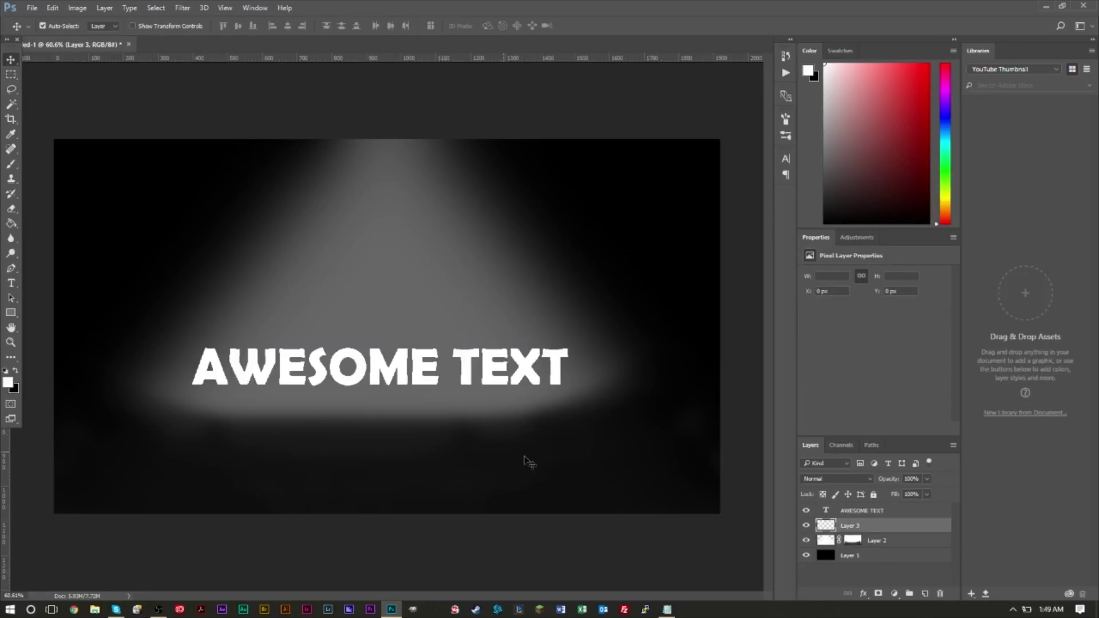
pyautogui.scroll(5, 304, 431)
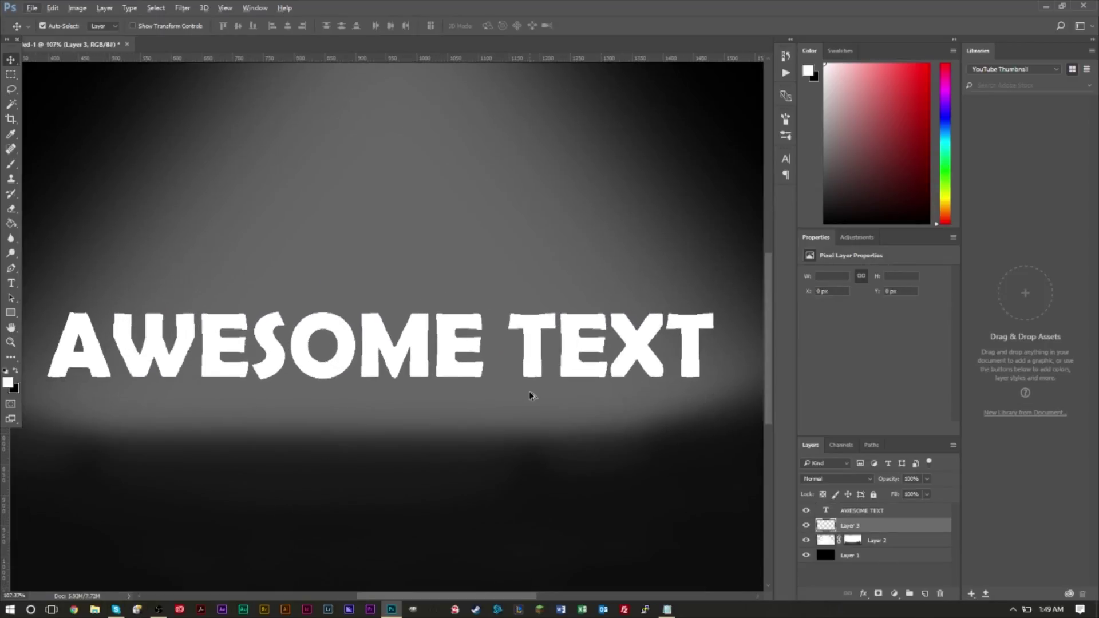
pyautogui.scroll(-1, 525, 394)
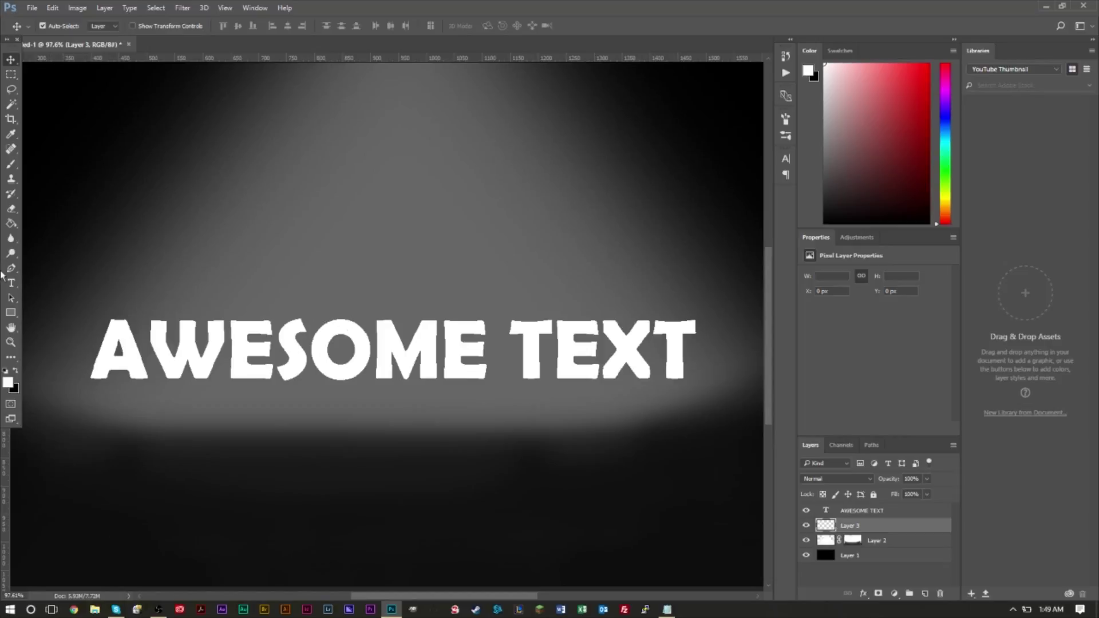
pyautogui.click(11, 166)
pyautogui.click(46, 165)
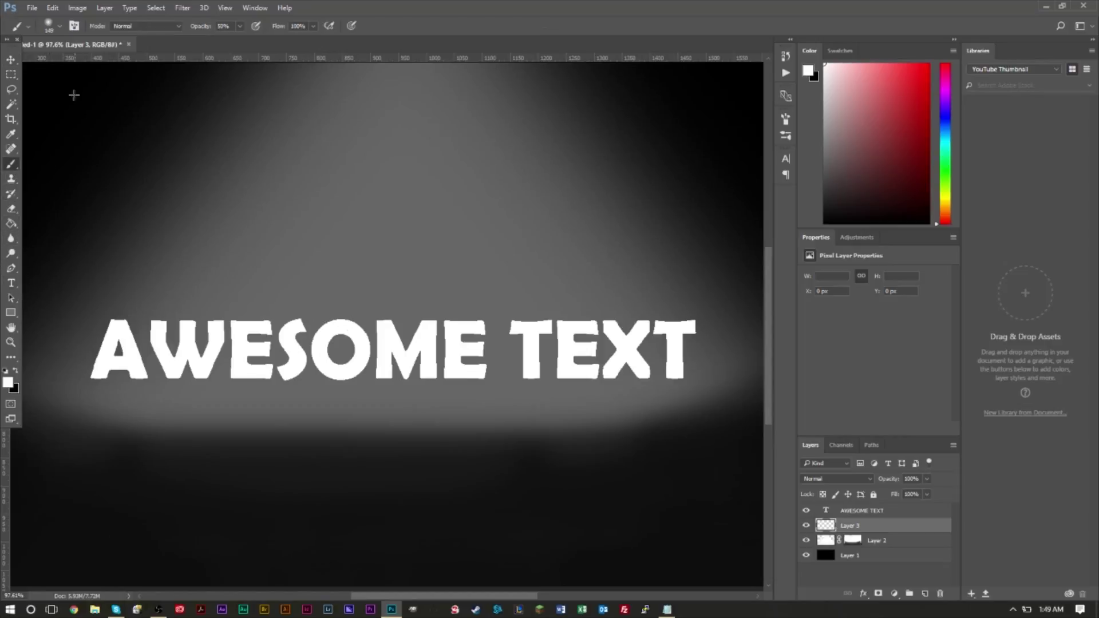
pyautogui.click(16, 372)
pyautogui.press('5')
pyautogui.click(49, 28)
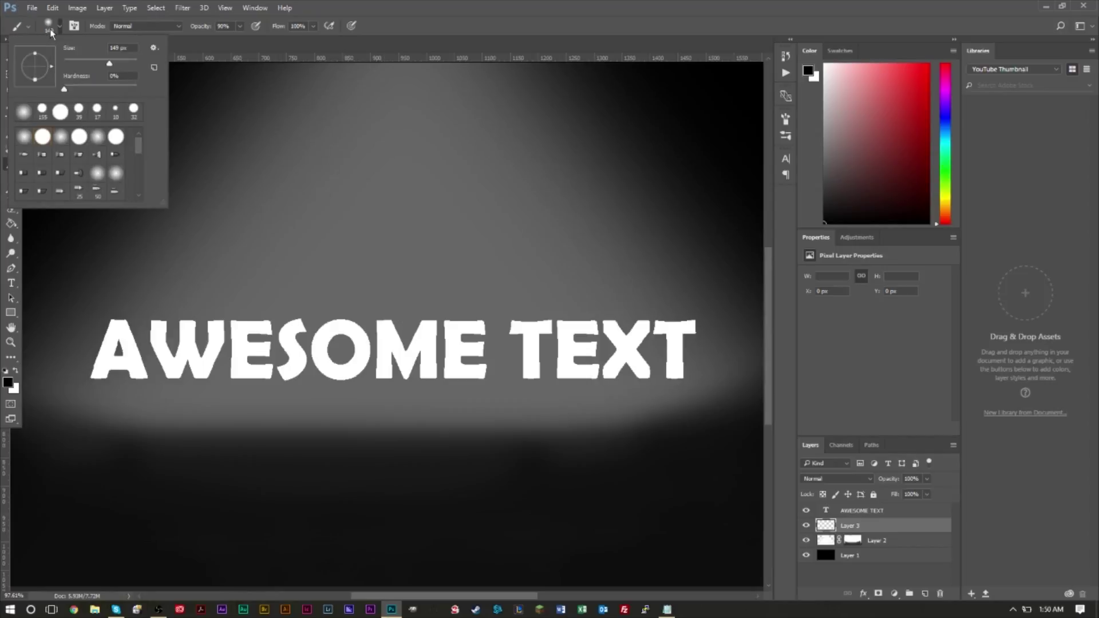
pyautogui.click(42, 110)
pyautogui.moveTo(83, 63); pyautogui.dragTo(78, 63)
pyautogui.moveTo(243, 126); pyautogui.dragTo(368, 158)
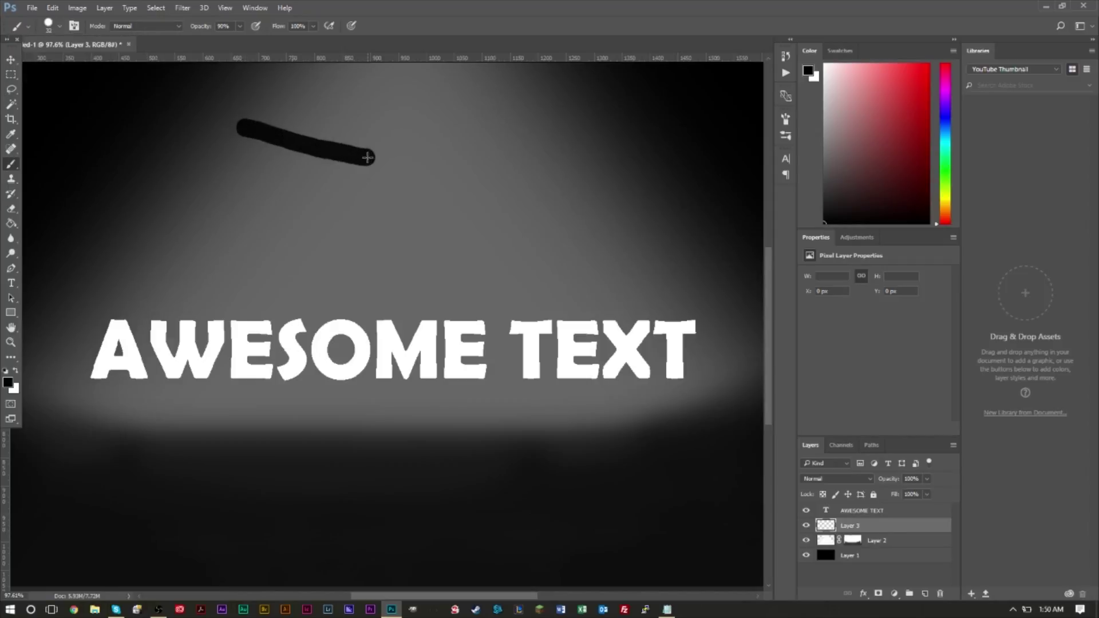
pyautogui.hotkey('ctrl', 'z')
pyautogui.click(59, 26)
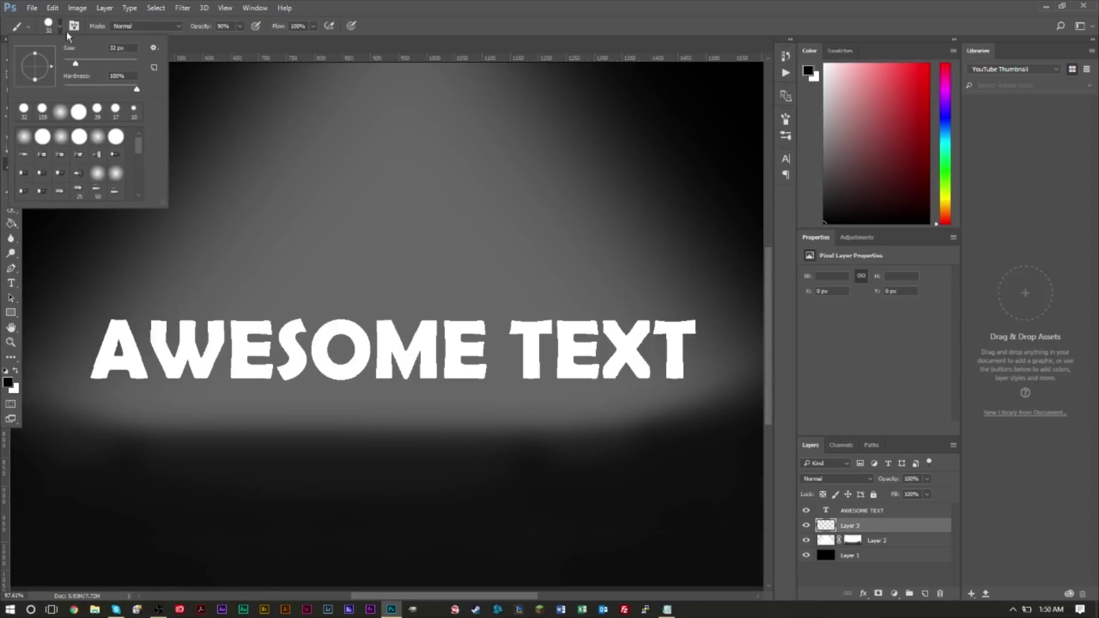
pyautogui.moveTo(77, 63); pyautogui.dragTo(72, 63)
pyautogui.click(220, 111)
pyautogui.moveTo(216, 112); pyautogui.dragTo(444, 134)
pyautogui.hotkey('ctrl', 'z')
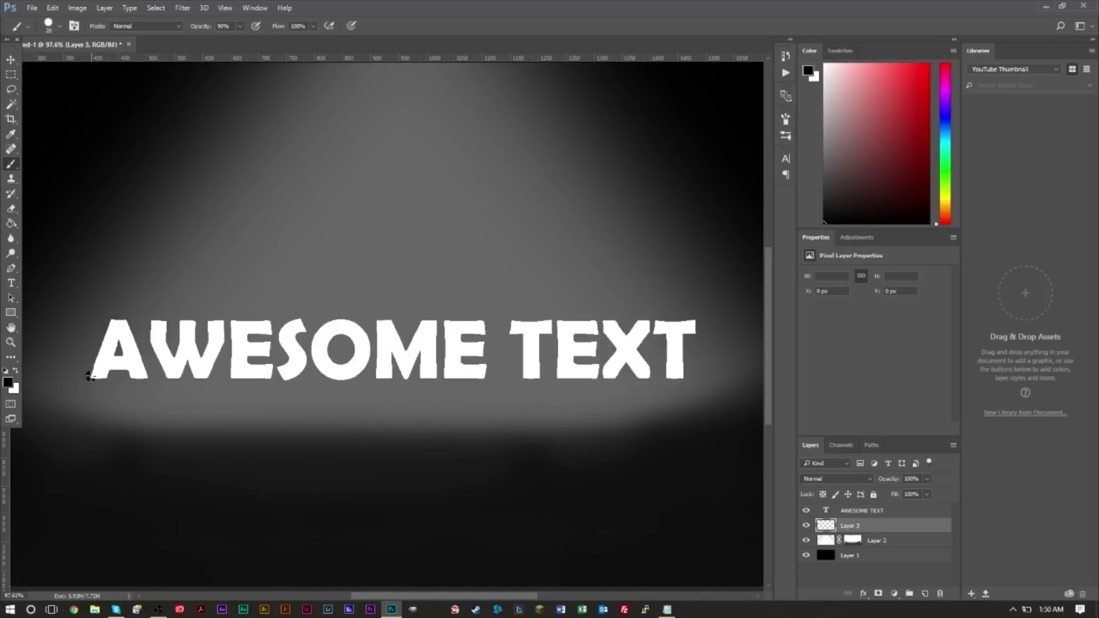
pyautogui.moveTo(90, 377); pyautogui.dragTo(689, 391)
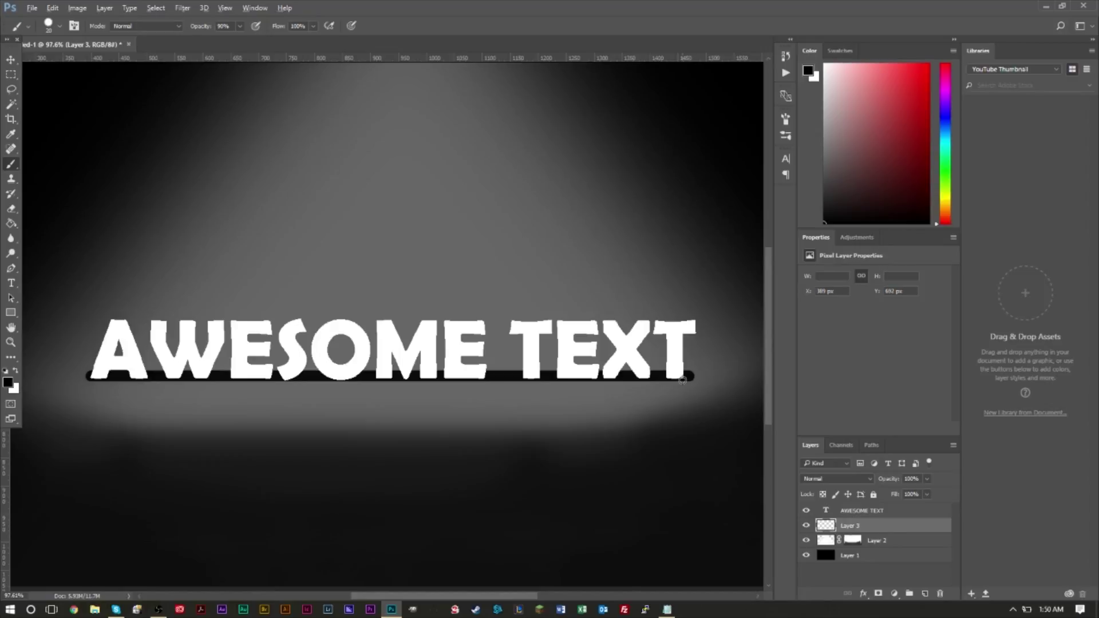
pyautogui.scroll(-2, 691, 379)
pyautogui.scroll(-2, 687, 384)
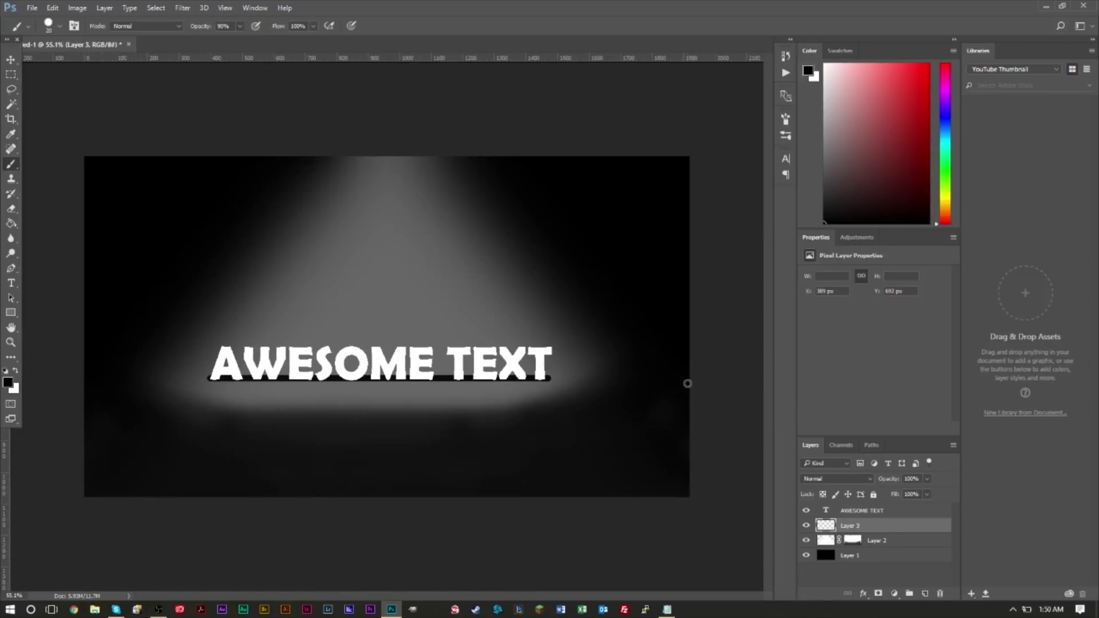
pyautogui.scroll(1, 581, 371)
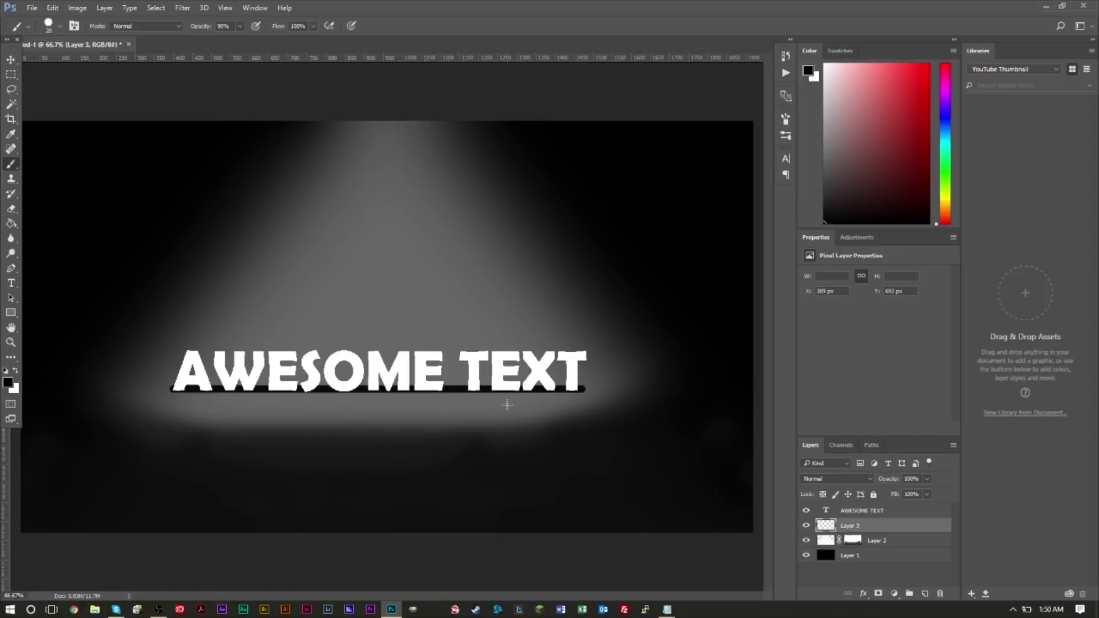
pyautogui.hotkey('ctrl', 'z')
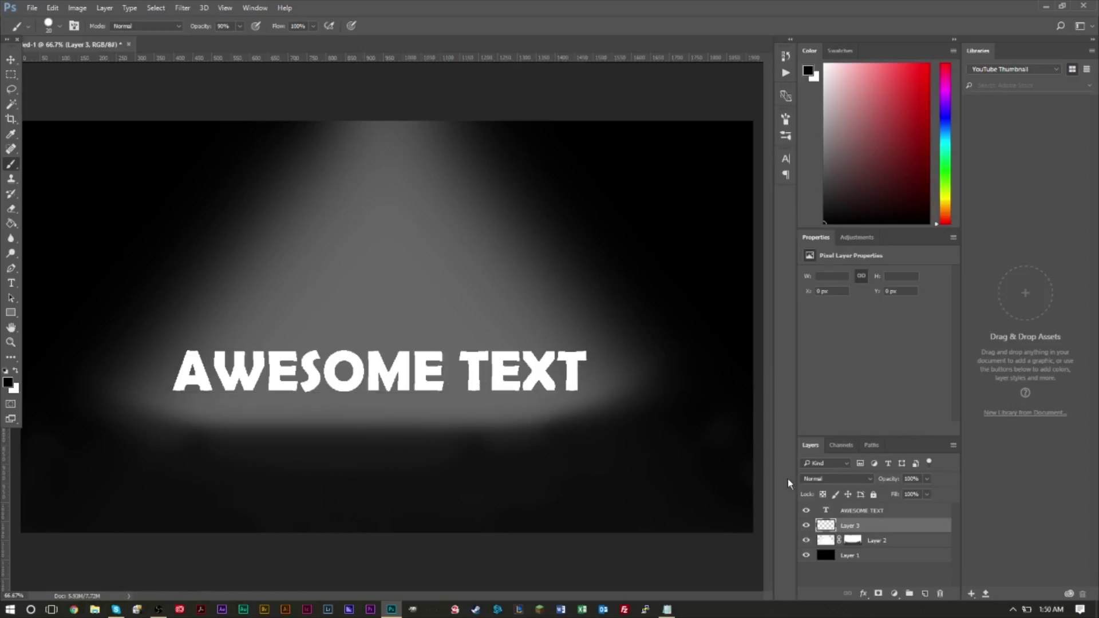
pyautogui.click(867, 510)
pyautogui.rightClick(870, 510)
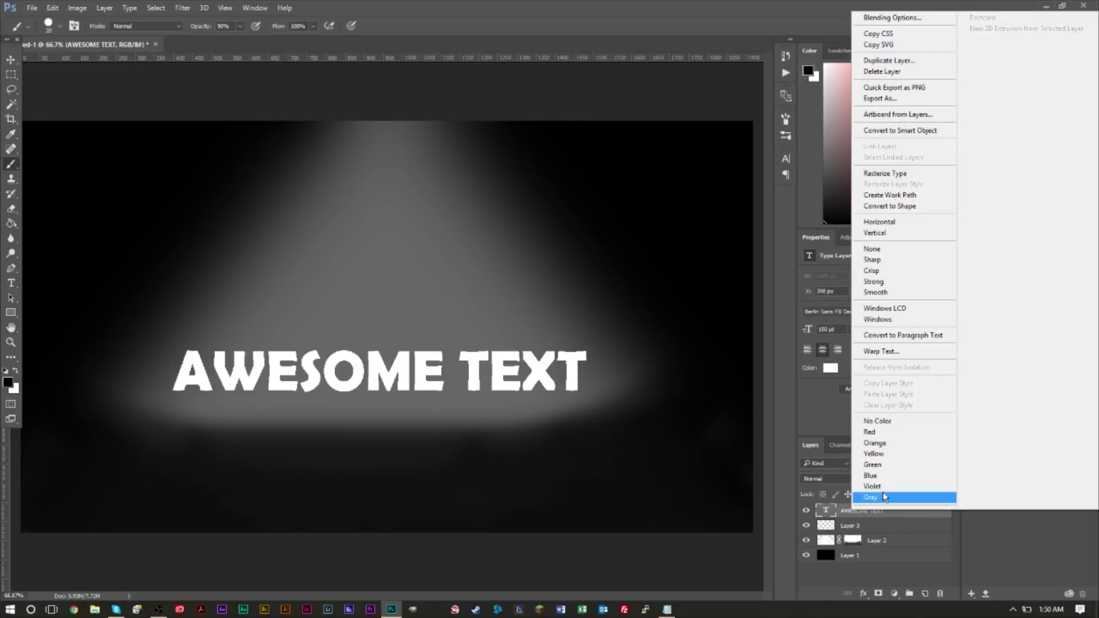
pyautogui.click(902, 18)
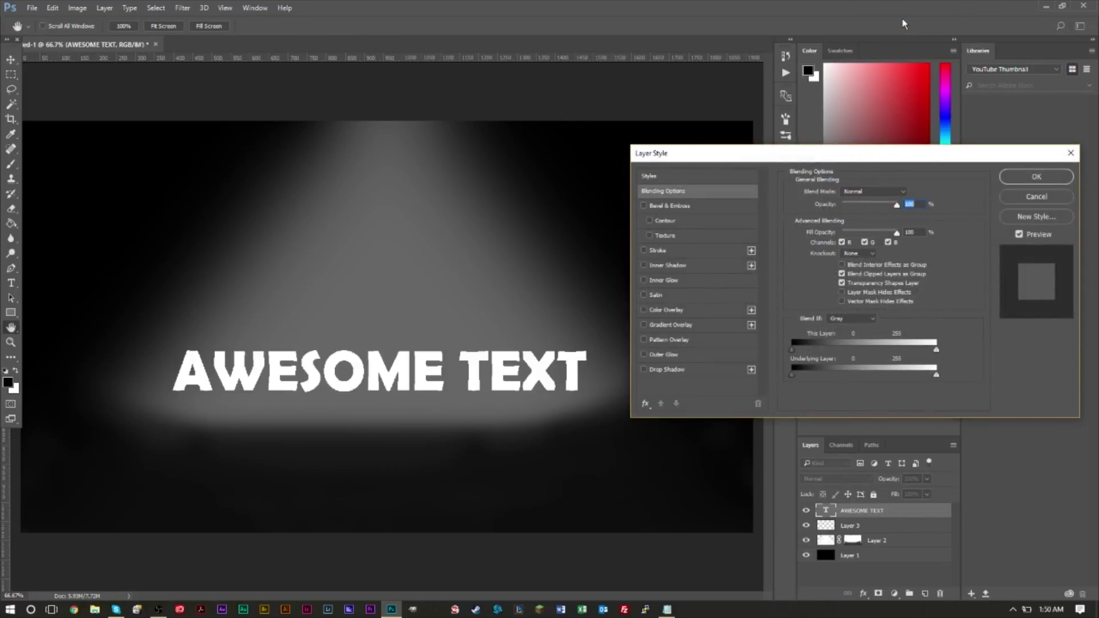
pyautogui.click(646, 370)
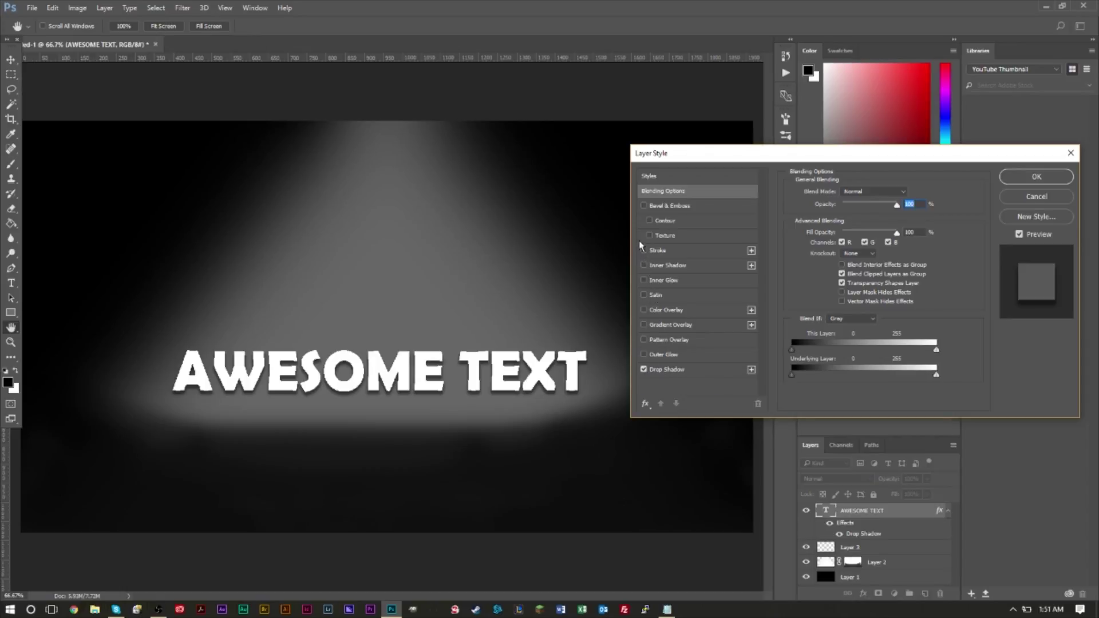
pyautogui.click(644, 205)
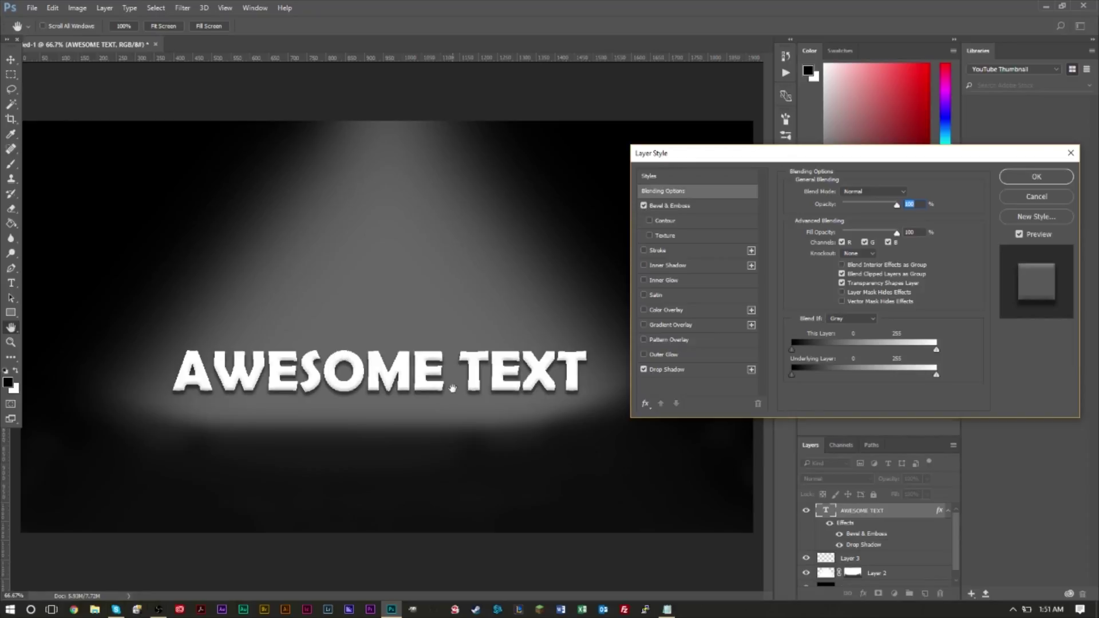
pyautogui.click(1070, 153)
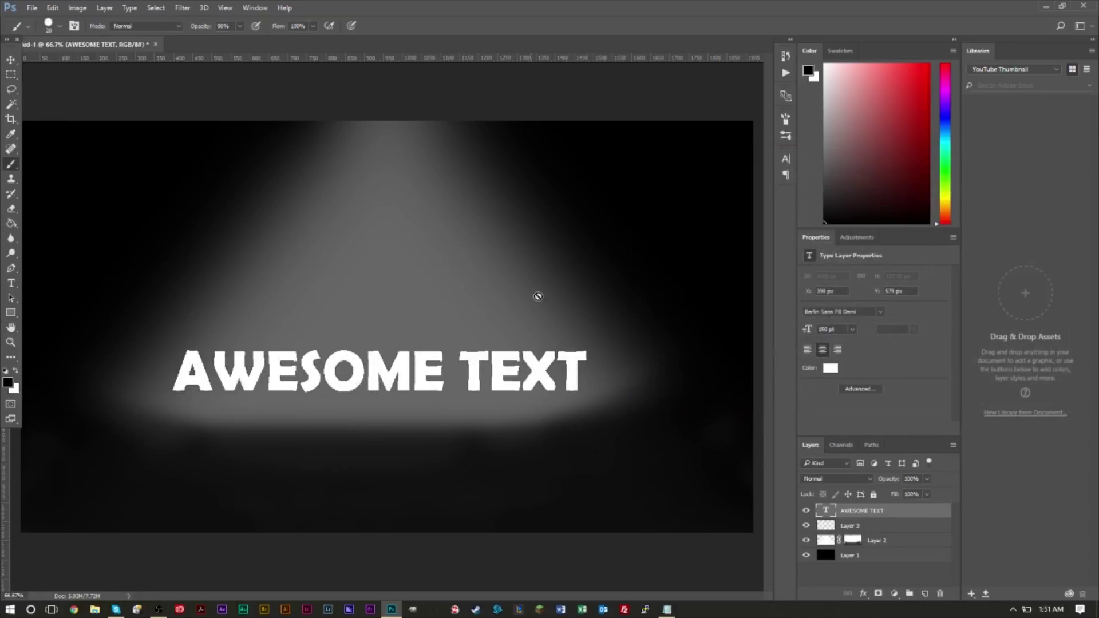